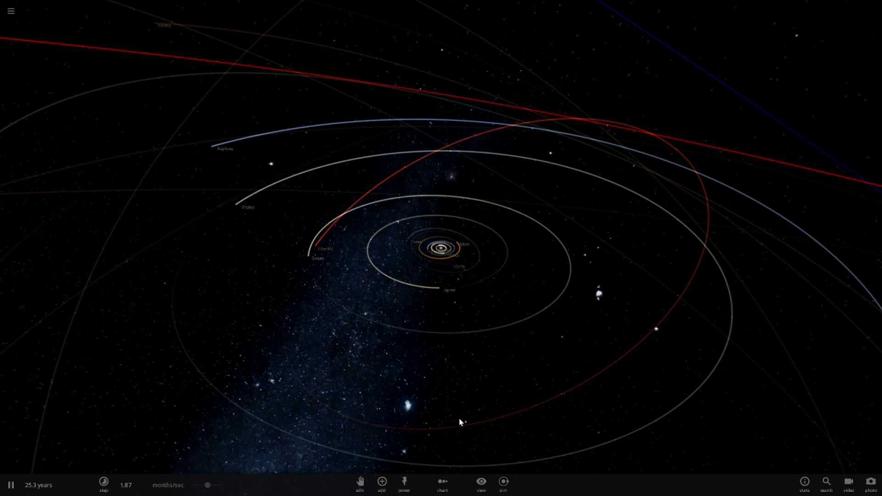
- Find Mars among the inner planets and focus the view on it
scroll(459, 419, up, 10)
scroll(466, 428, down, 4)
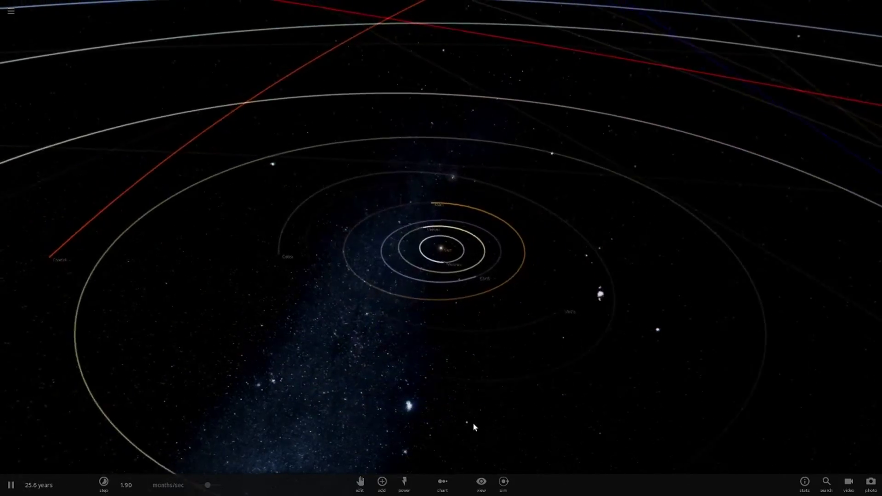
right_drag(473, 423, 509, 419)
scroll(400, 400, down, 6)
scroll(460, 322, up, 3)
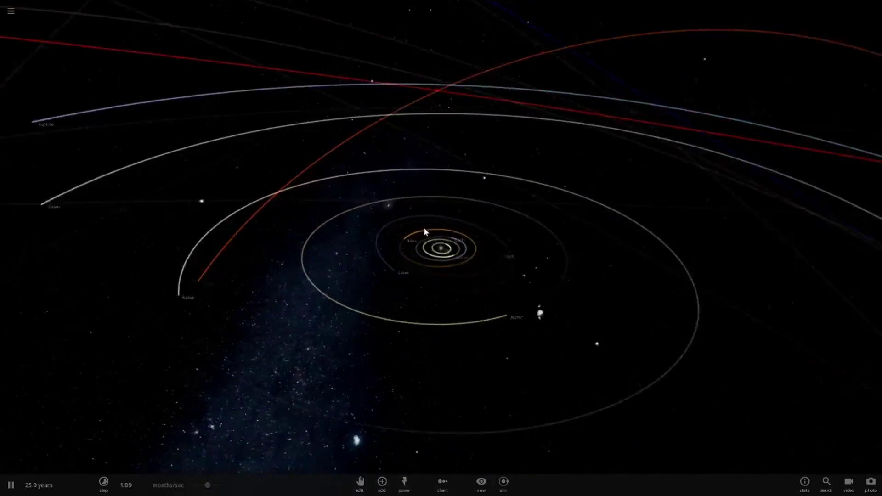
click(367, 246)
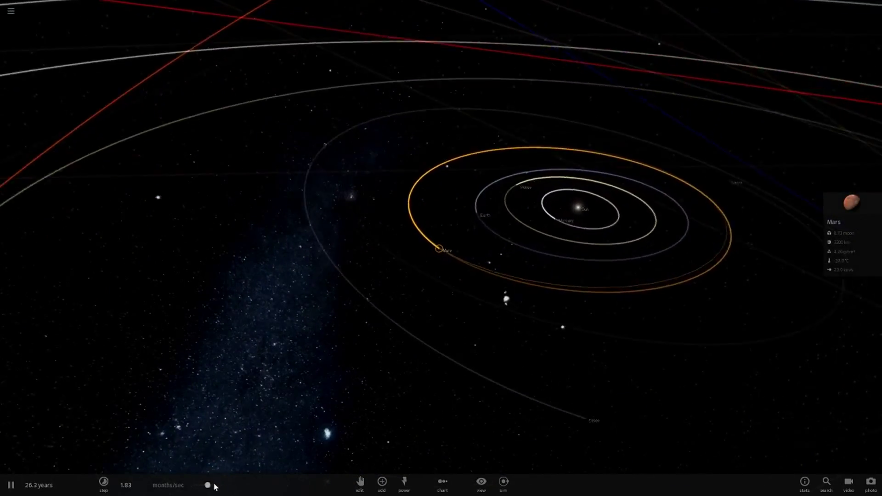
- Slow the simulation to about 40 minutes per second and bring Mars into a close-up view
drag(214, 487, 193, 486)
scroll(535, 331, up, 5)
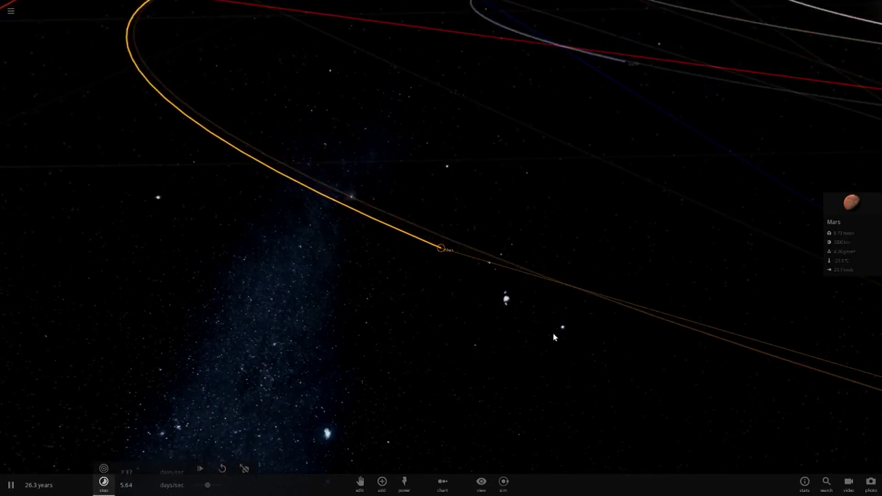
right_drag(553, 332, 307, 288)
scroll(340, 287, up, 5)
scroll(305, 282, up, 5)
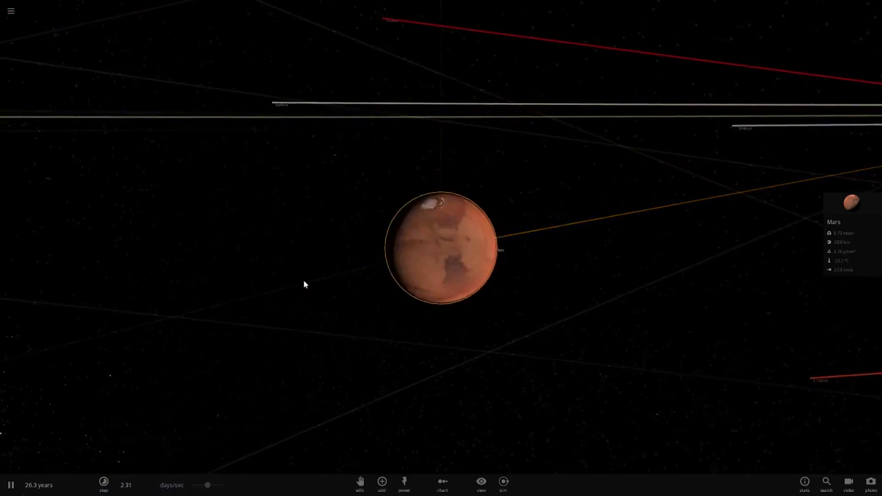
drag(207, 484, 188, 485)
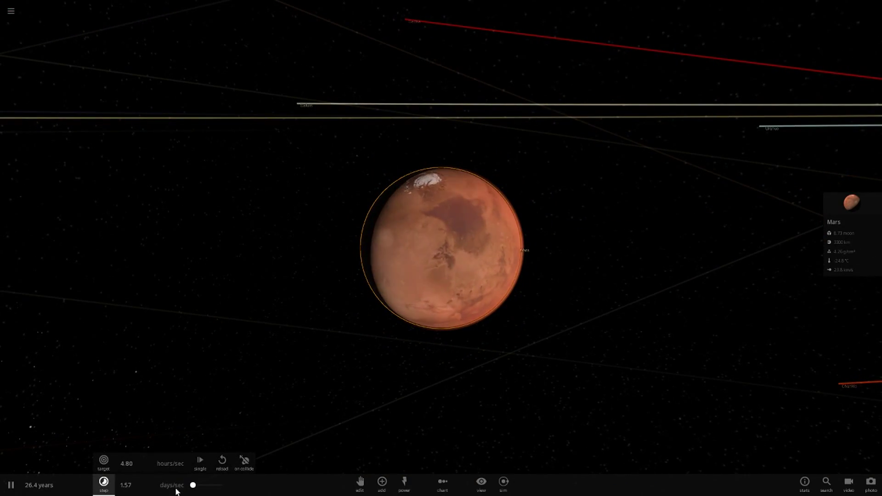
scroll(371, 441, up, 5)
right_drag(367, 441, 459, 439)
scroll(340, 414, down, 4)
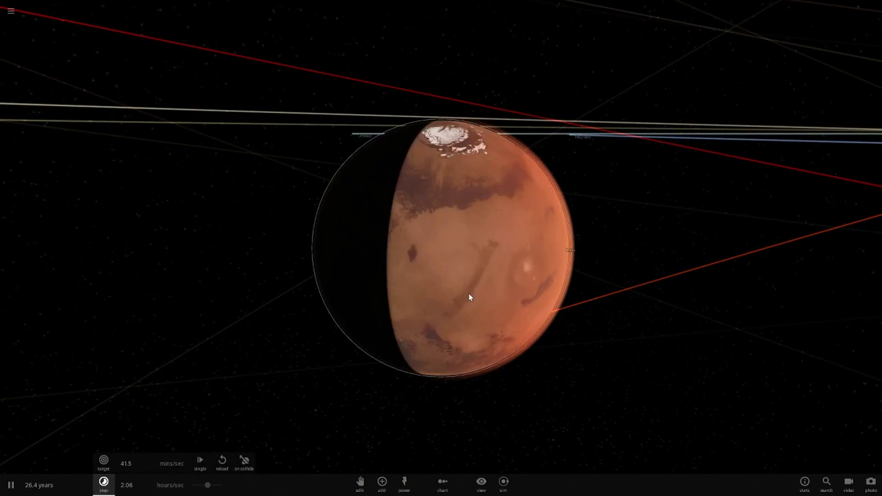
- Add the moons to Mars through its object actions
click(818, 236)
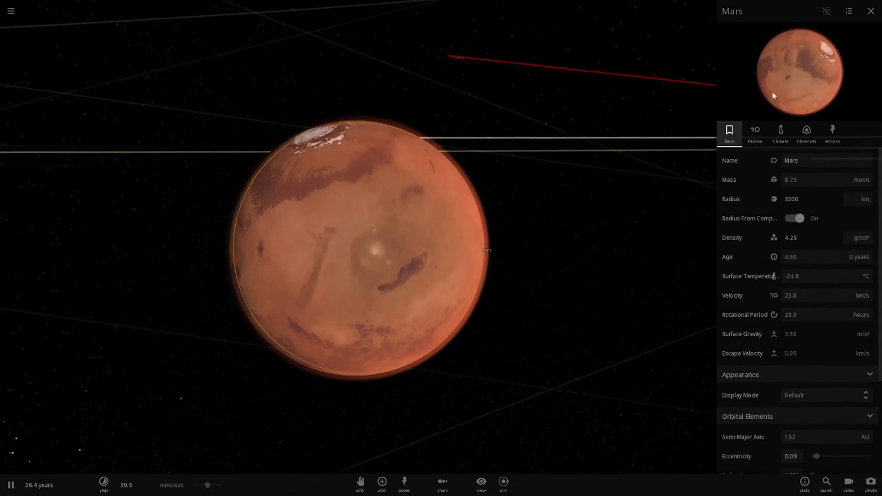
click(833, 135)
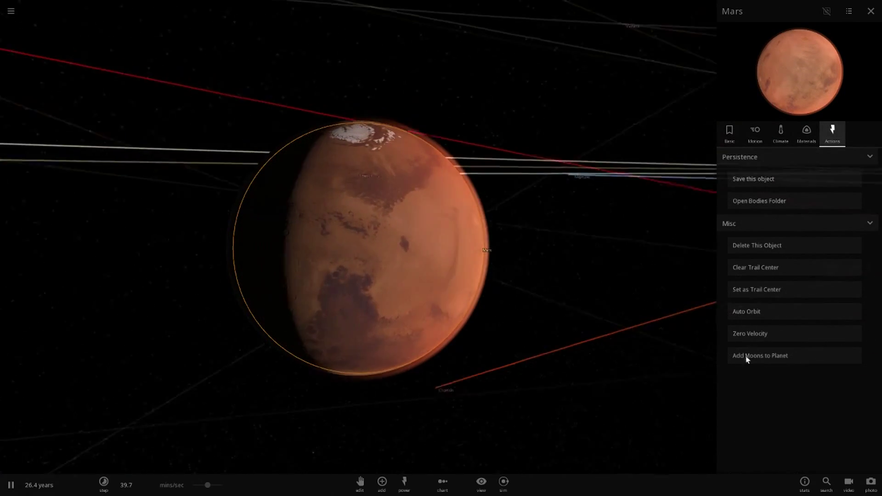
drag(417, 301, 473, 322)
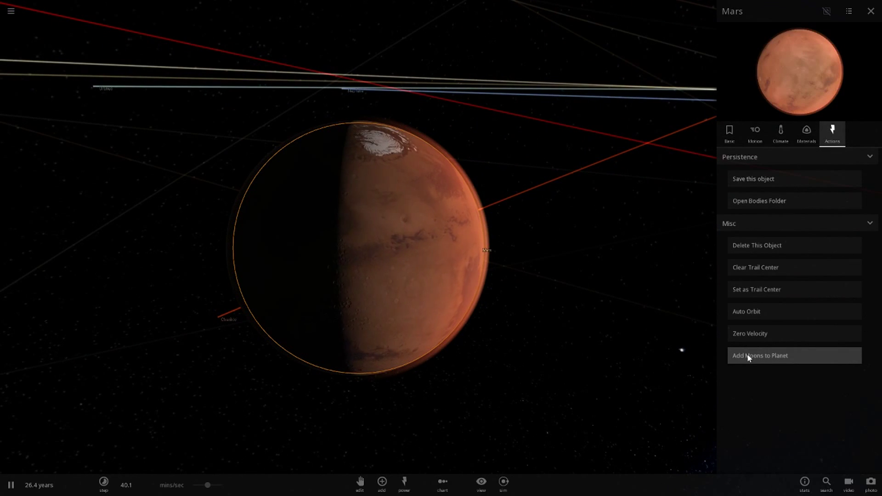
click(747, 354)
scroll(404, 275, down, 10)
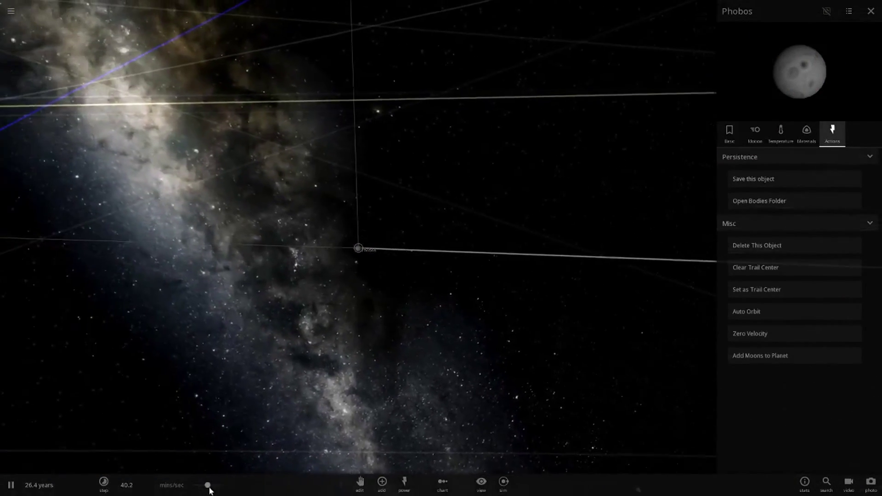
- Slow the simulation to about 4 minutes per second and view Phobos up close together with Mars
drag(206, 485, 93, 492)
drag(294, 372, 406, 299)
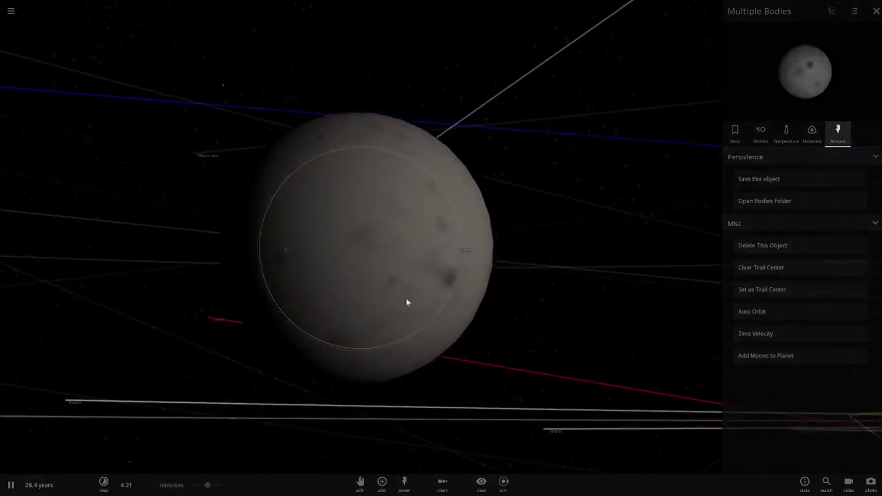
drag(540, 243, 505, 334)
scroll(351, 332, down, 5)
scroll(505, 334, down, 5)
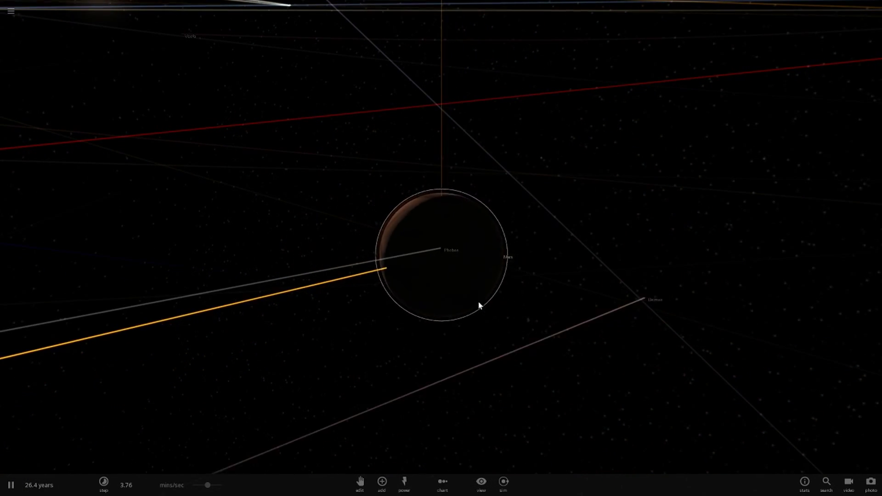
scroll(478, 306, down, 4)
drag(754, 294, 494, 366)
- Focus on Mars and on its moon Deimos in turn, bringing both into one view
double_click(387, 291)
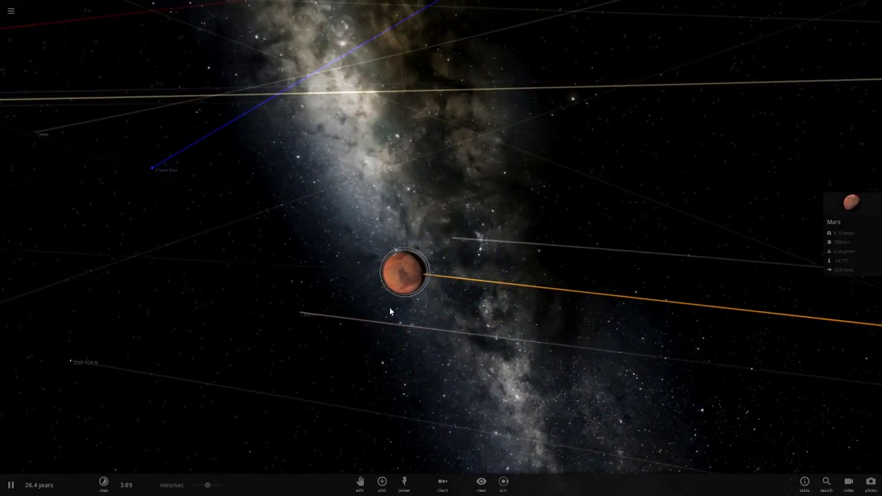
scroll(390, 312, up, 5)
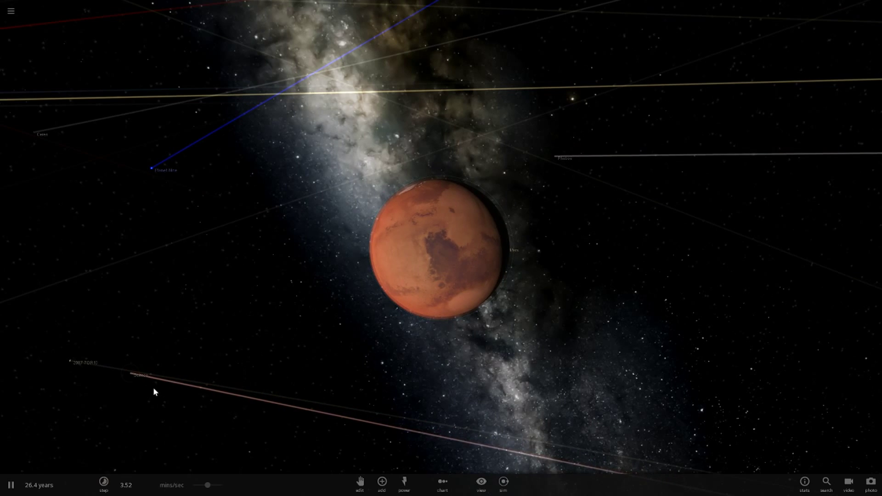
double_click(131, 375)
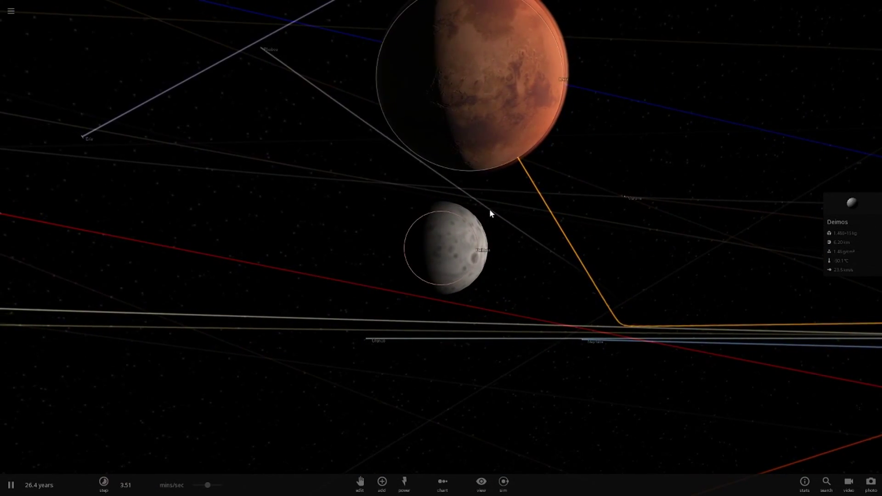
drag(490, 208, 522, 167)
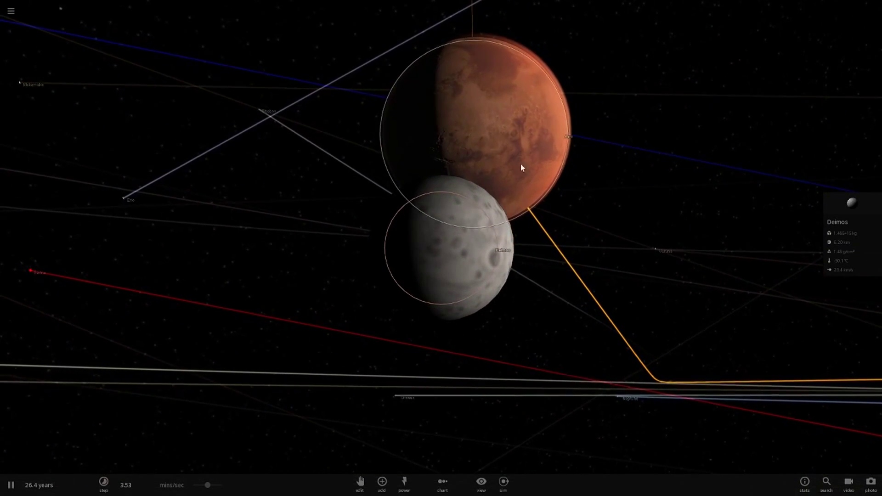
- Pause the simulation and view Deimos in the sky from just above the surface of Mars
double_click(469, 123)
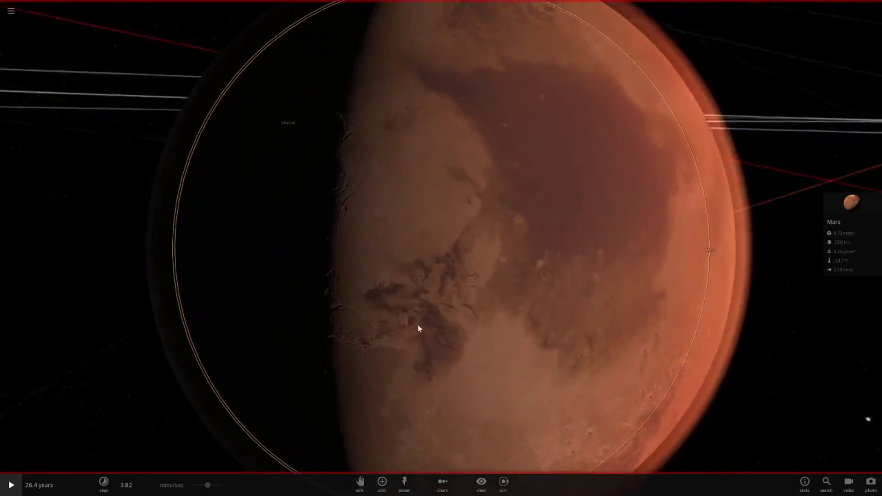
drag(418, 328, 453, 365)
scroll(459, 309, up, 6)
drag(459, 310, 489, 276)
drag(444, 215, 514, 227)
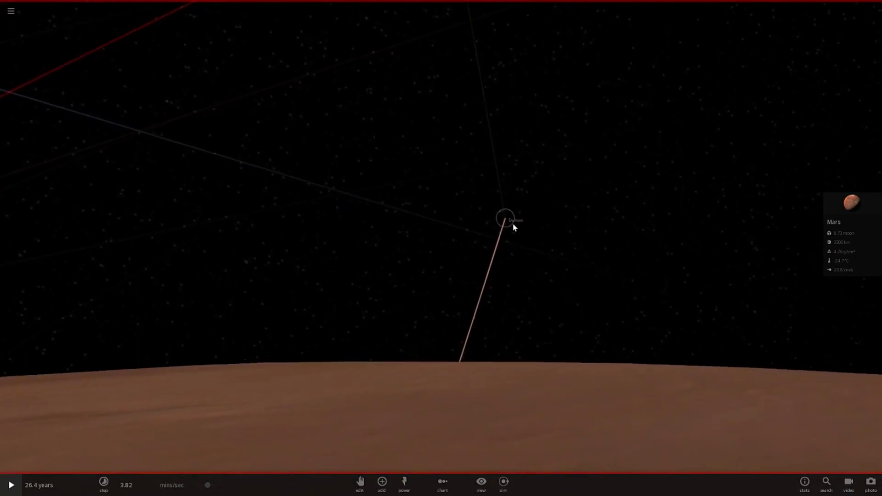
- Focus on Deimos with Mars in the background and set the simulation speed to 1.39 minutes per second
double_click(495, 222)
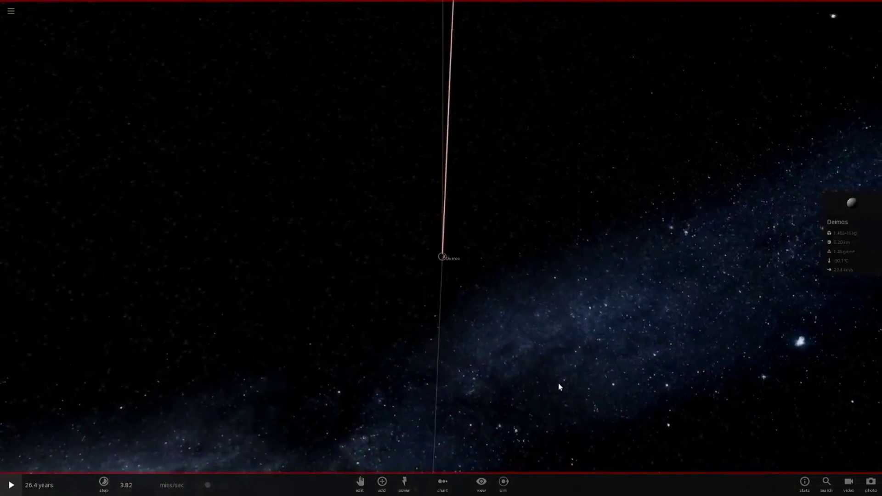
scroll(498, 348, up, 5)
drag(459, 287, 502, 256)
scroll(549, 303, down, 5)
scroll(503, 258, down, 5)
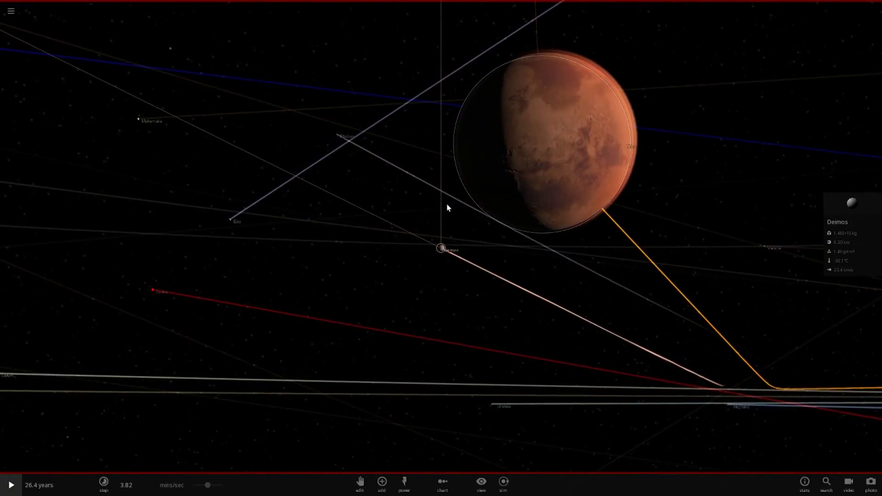
drag(592, 230, 620, 225)
scroll(550, 244, up, 5)
drag(550, 243, 450, 227)
scroll(451, 227, down, 4)
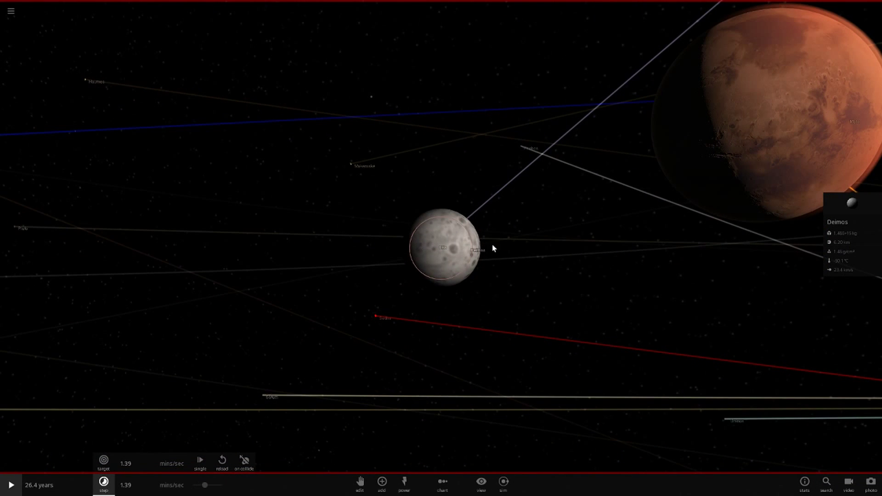
drag(533, 330, 470, 301)
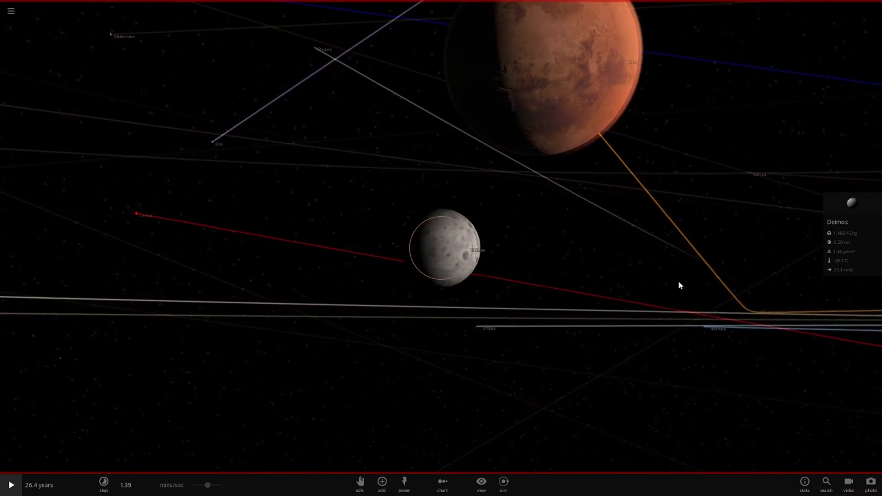
- Enlarge Deimos by entering a larger radius in kilometres and look through its remaining properties
click(849, 251)
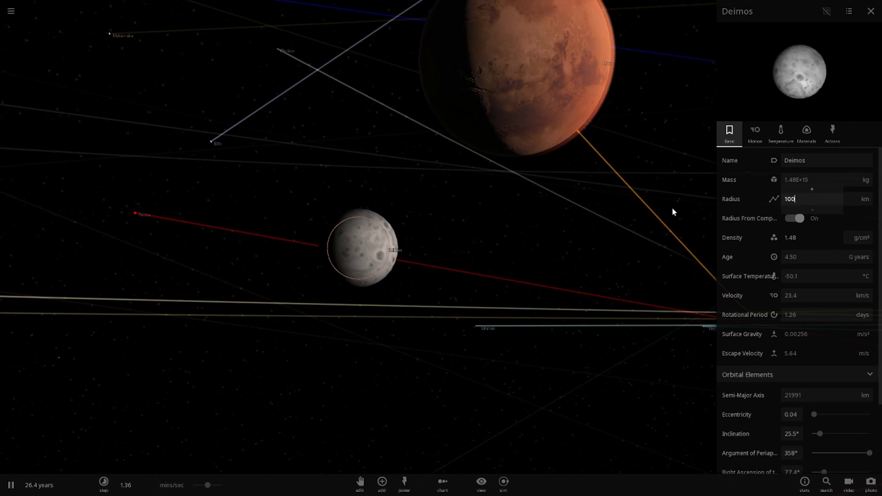
key(Return)
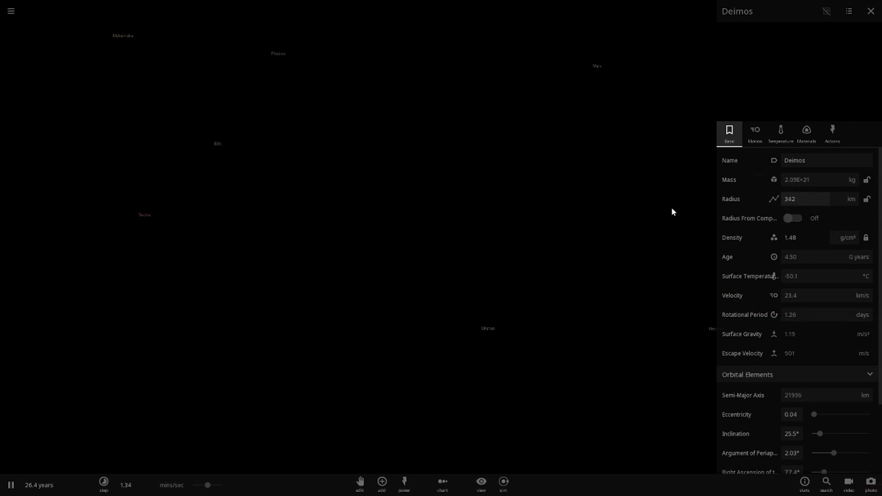
scroll(342, 258, down, 8)
drag(299, 278, 542, 266)
click(871, 11)
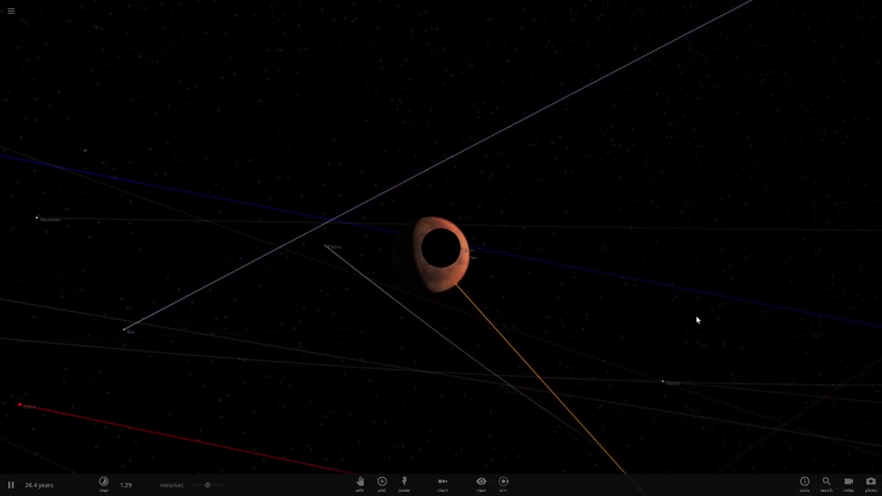
click(853, 244)
scroll(794, 368, down, 3)
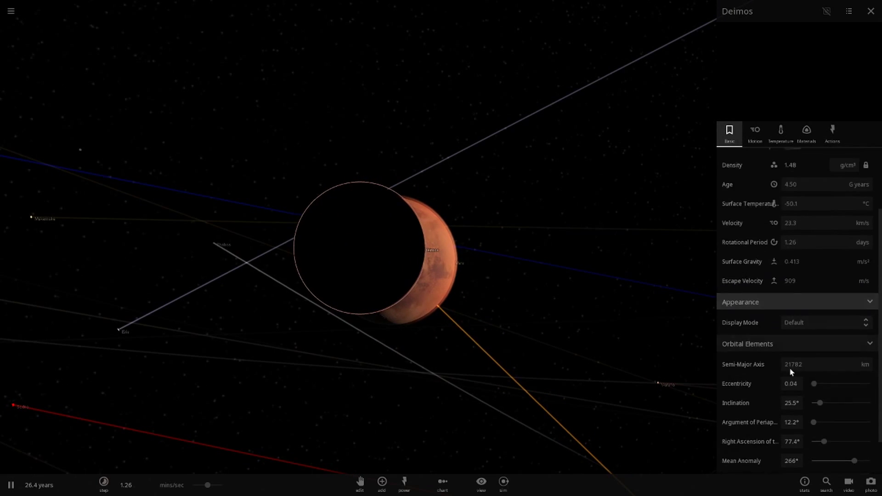
- Save the simulation under a new name and reload it from the saved simulations
click(11, 11)
click(11, 12)
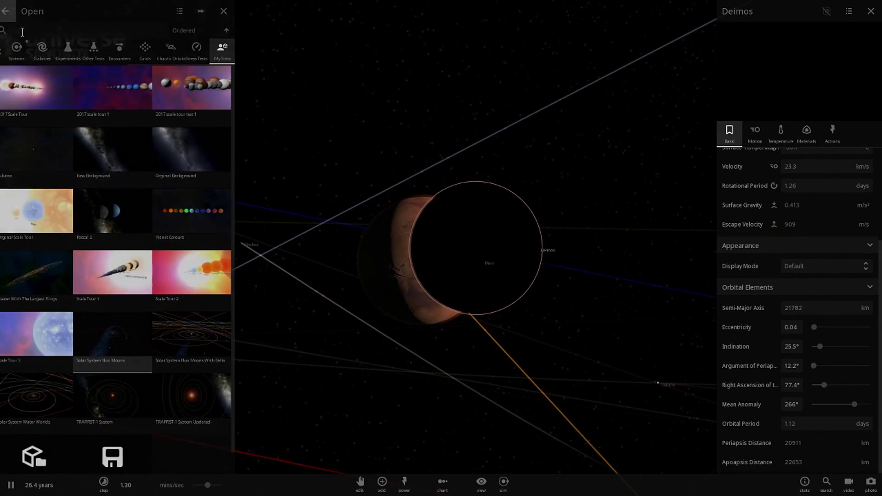
click(135, 113)
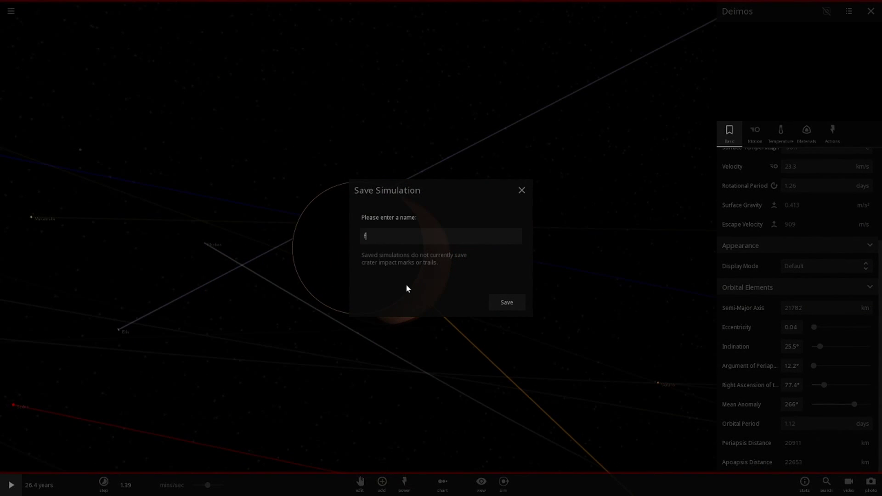
click(506, 302)
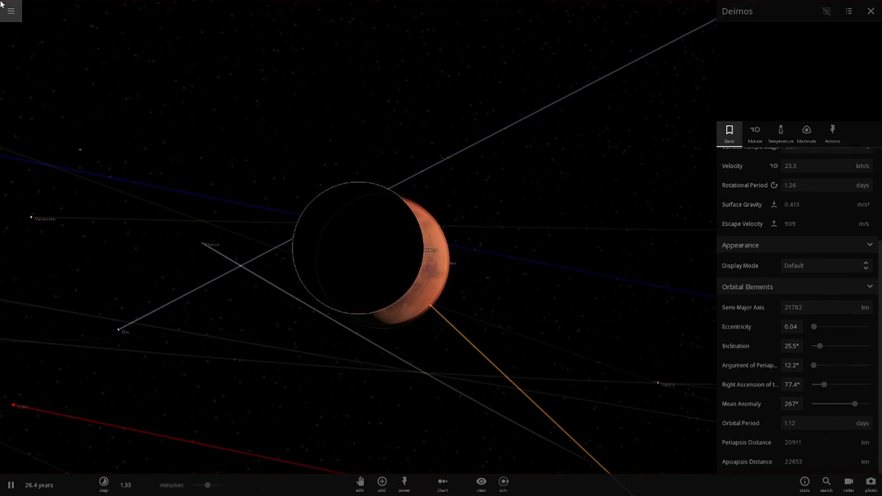
click(82, 163)
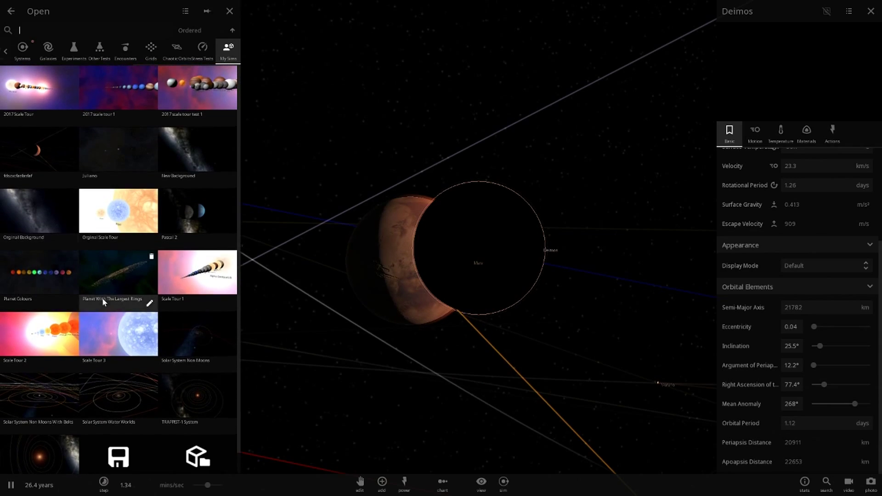
click(32, 160)
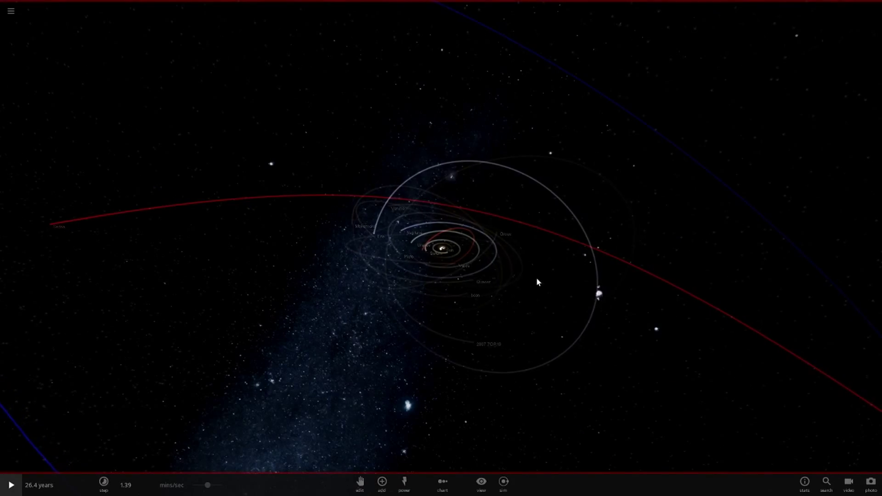
- Locate Deimos near Mars in the reloaded simulation and give it a pale lavender low-elevation colour
double_click(389, 275)
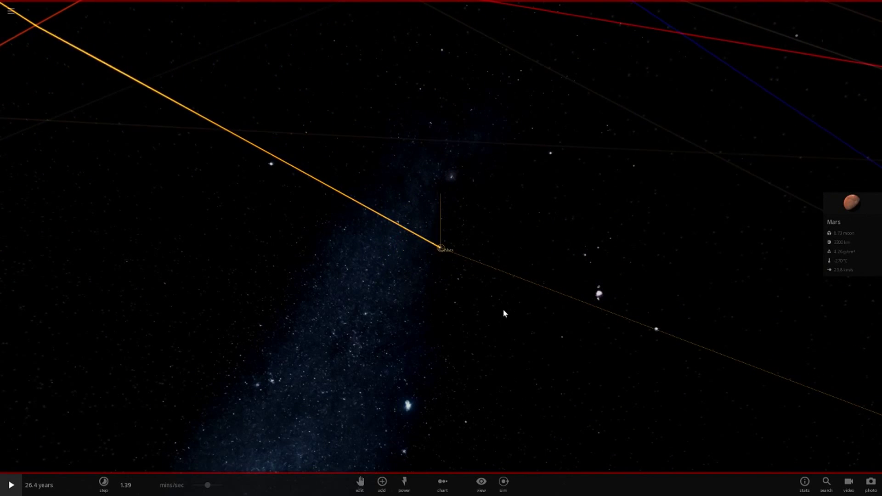
click(851, 216)
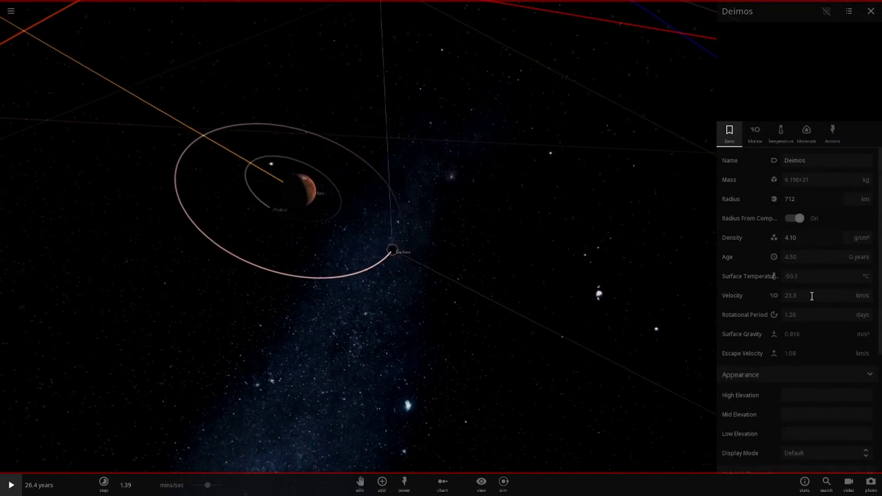
scroll(797, 399, down, 3)
click(812, 356)
right_drag(359, 322, 157, 257)
scroll(364, 241, up, 5)
click(795, 374)
click(867, 392)
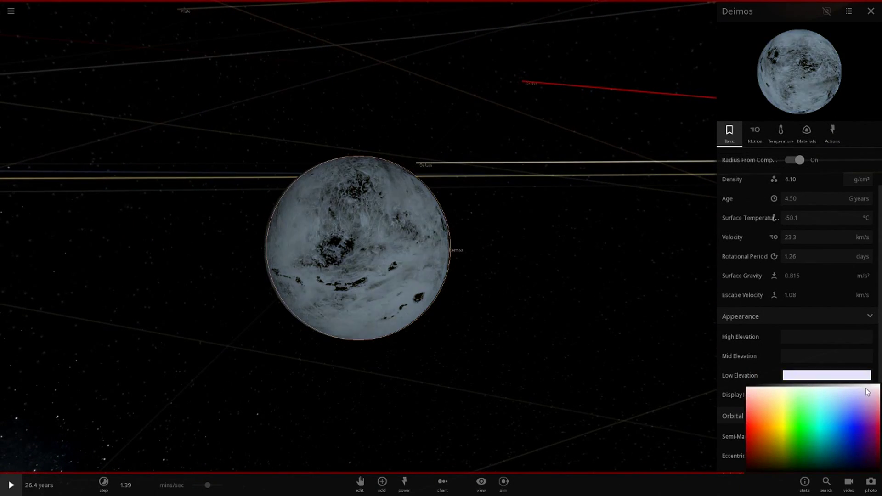
- Recolour Deimos's surface with dark grey for low elevation, medium grey for mid elevation and white for high elevation
drag(877, 391, 751, 365)
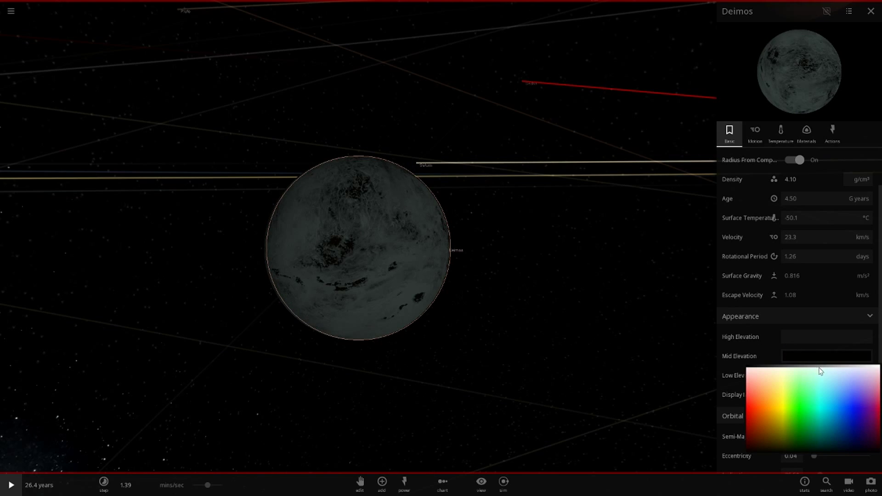
drag(820, 371, 829, 351)
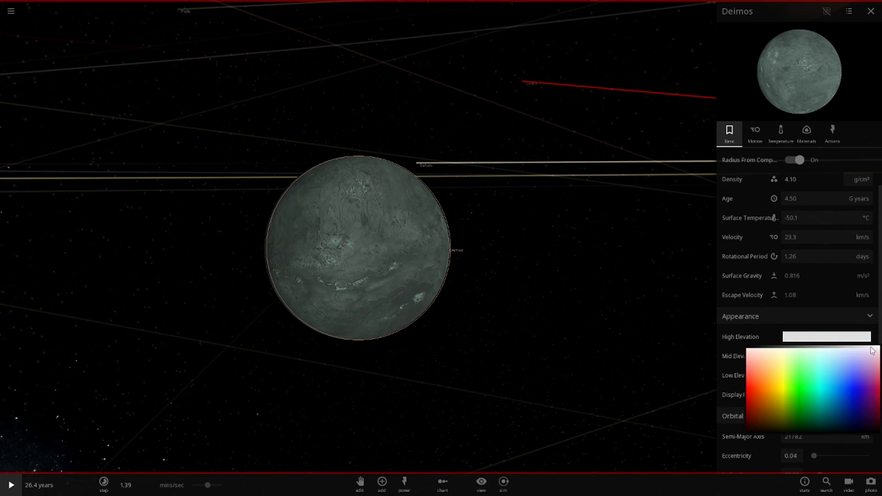
drag(513, 339, 643, 333)
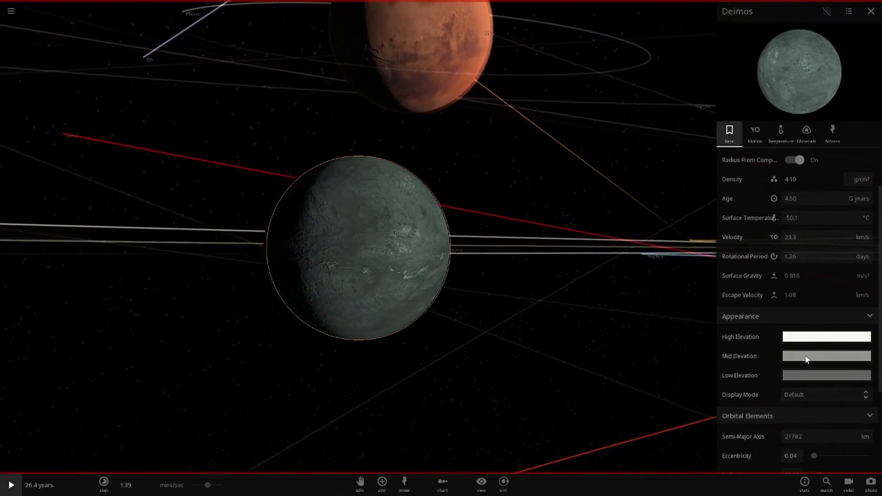
click(804, 358)
click(769, 370)
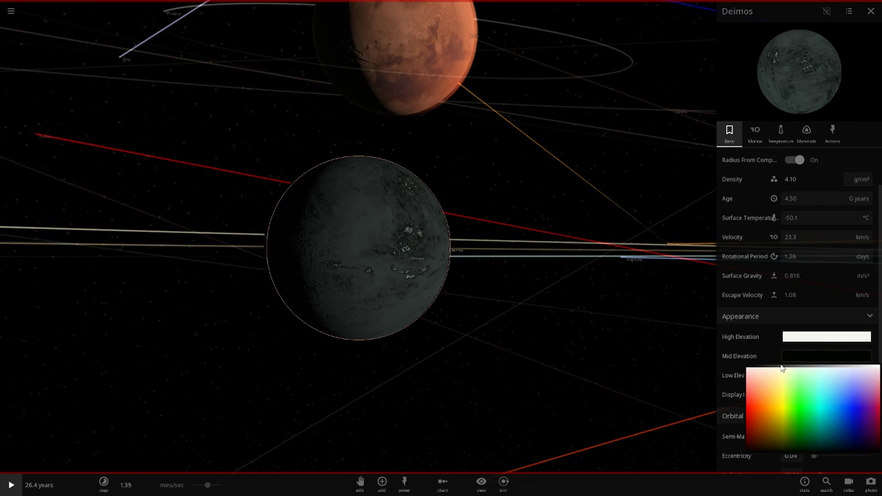
drag(804, 369, 812, 370)
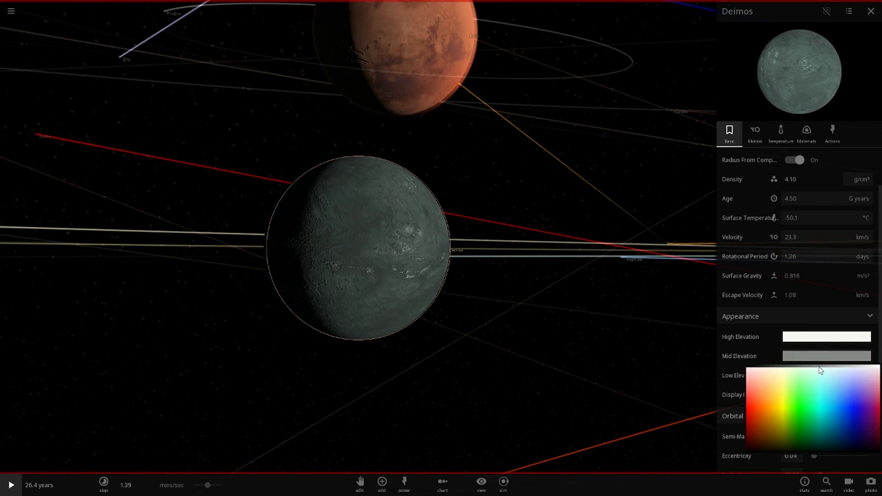
drag(610, 336, 498, 376)
scroll(373, 259, down, 5)
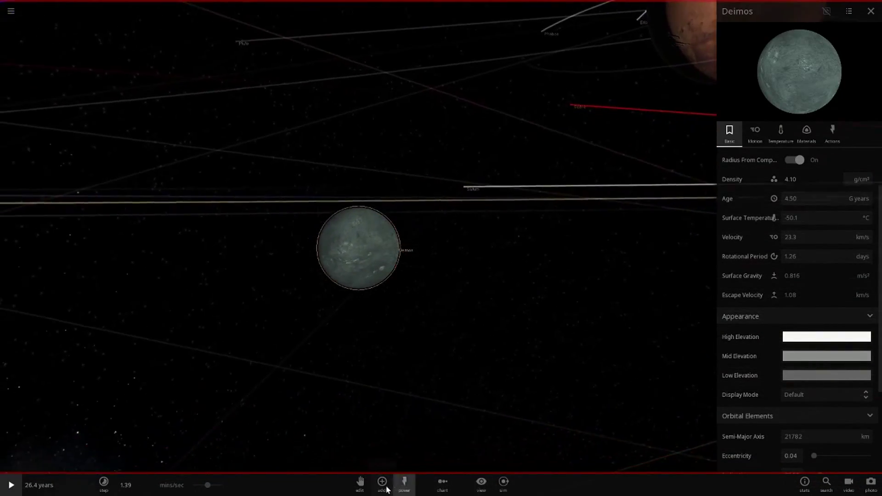
- Browse the catalogue of celestial objects and preview Charon next to Deimos without placing it
click(381, 481)
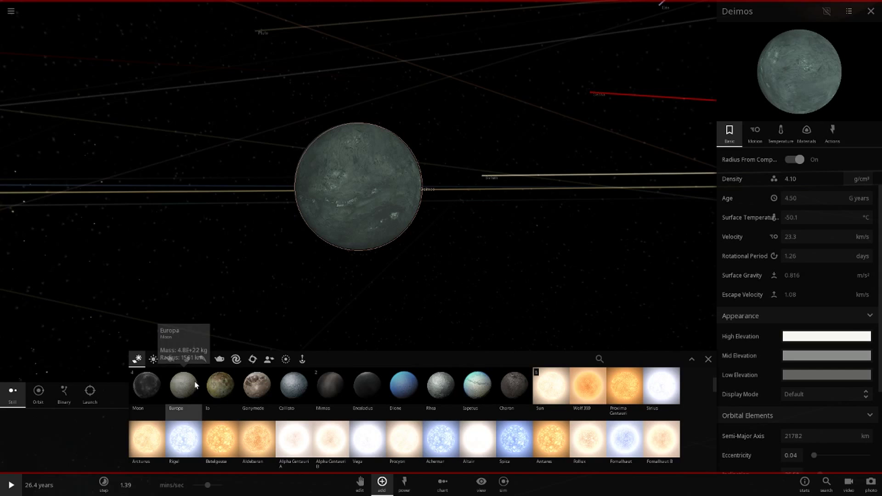
scroll(449, 395, up, 2)
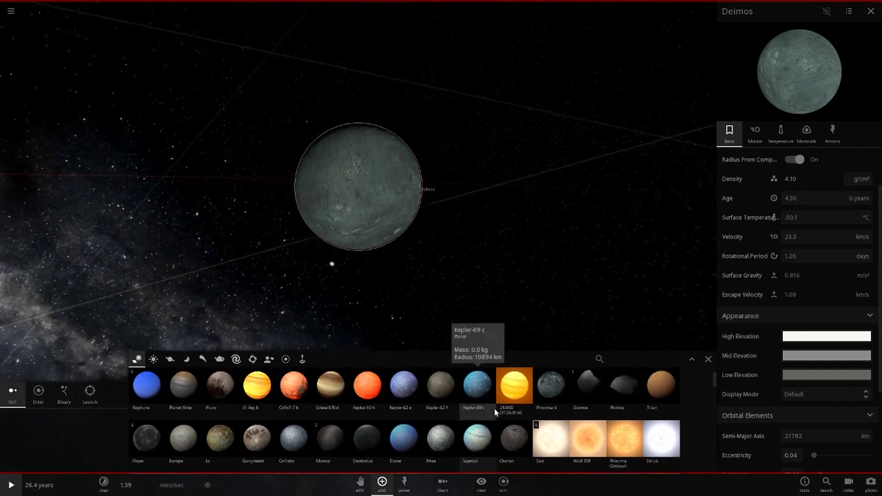
click(212, 389)
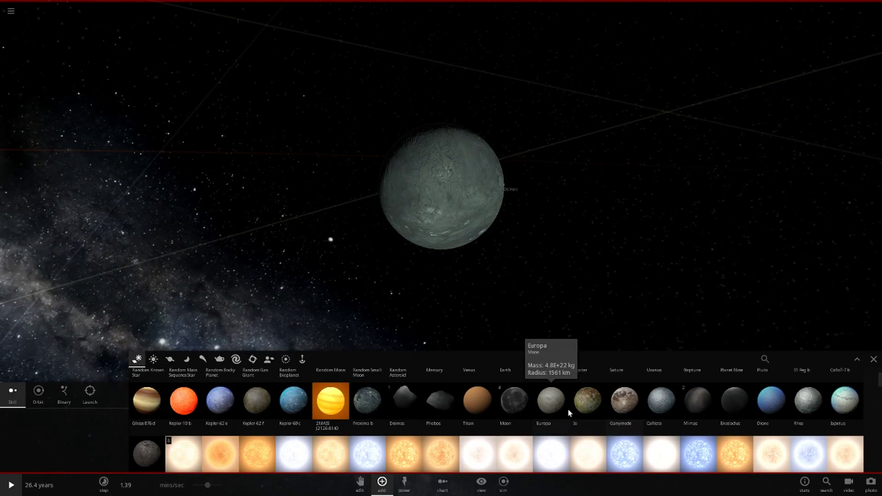
scroll(437, 405, up, 1)
click(771, 386)
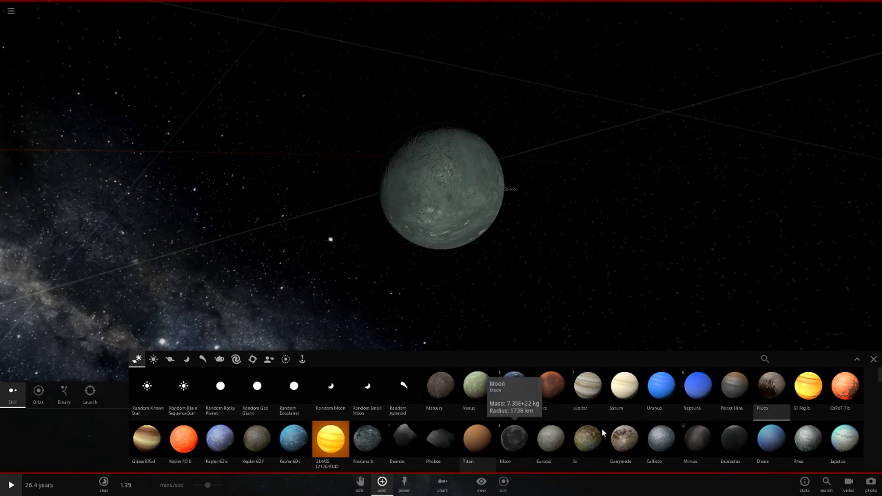
scroll(629, 416, down, 1)
click(147, 439)
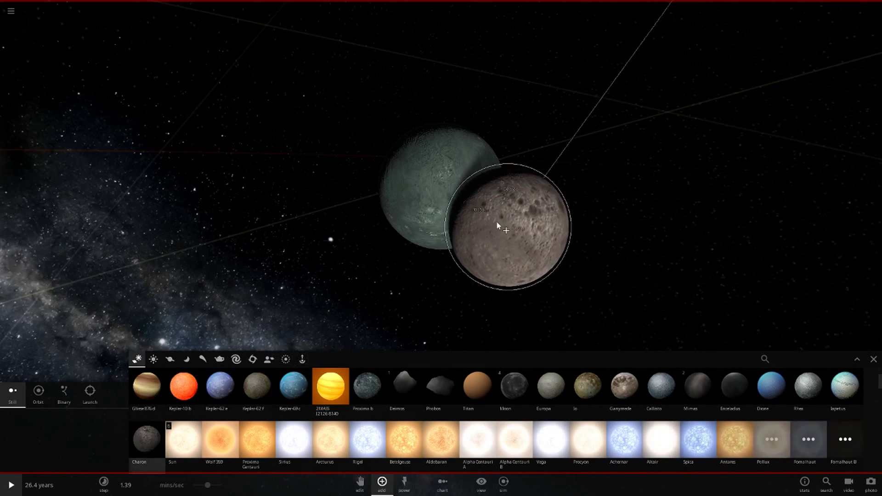
click(873, 359)
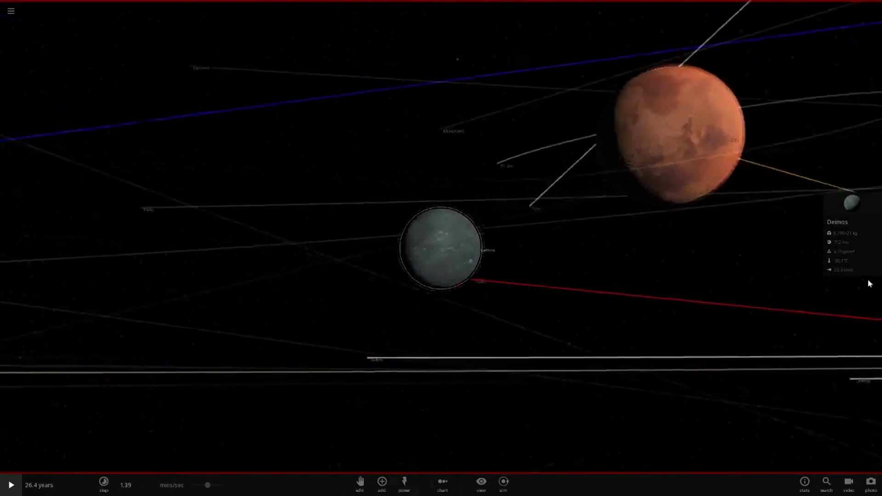
- Reopen Deimos's properties to check its high-elevation colour and view the moon with Mars behind it
click(867, 275)
click(812, 395)
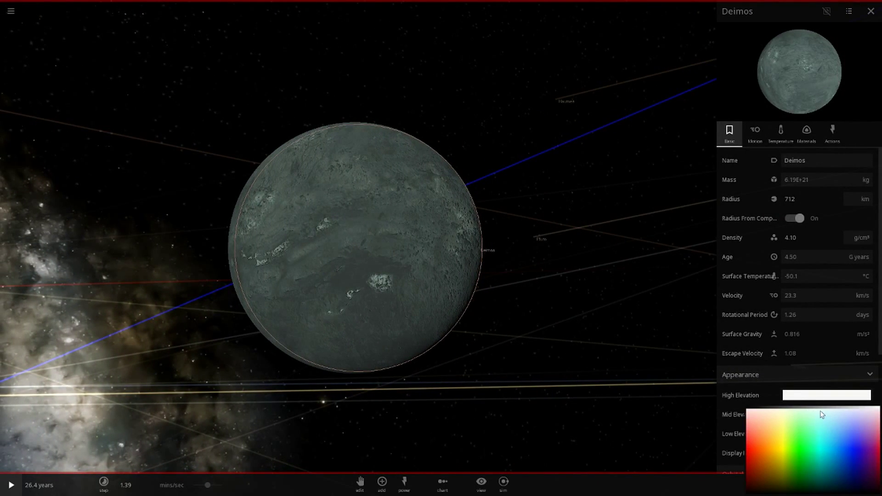
drag(551, 331, 680, 294)
click(871, 11)
scroll(642, 332, down, 5)
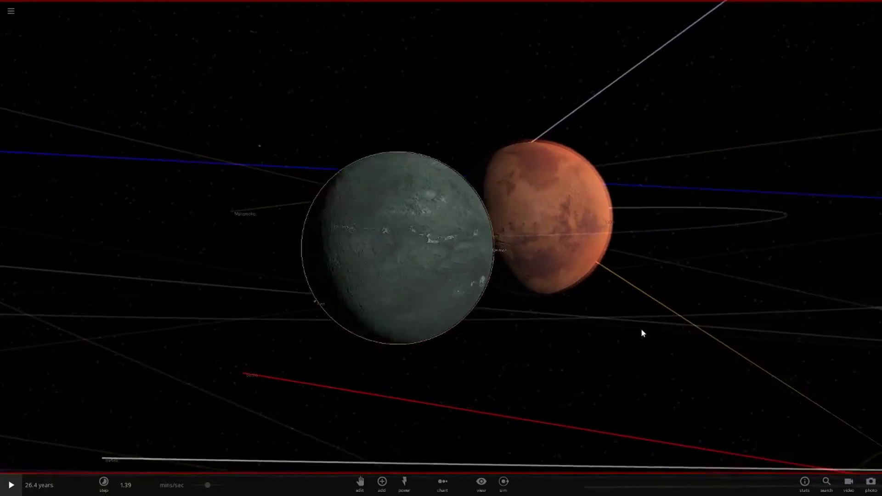
- Focus on Mars and look at Deimos from the planet's surface and from farther out
drag(642, 332, 638, 381)
click(538, 128)
double_click(536, 125)
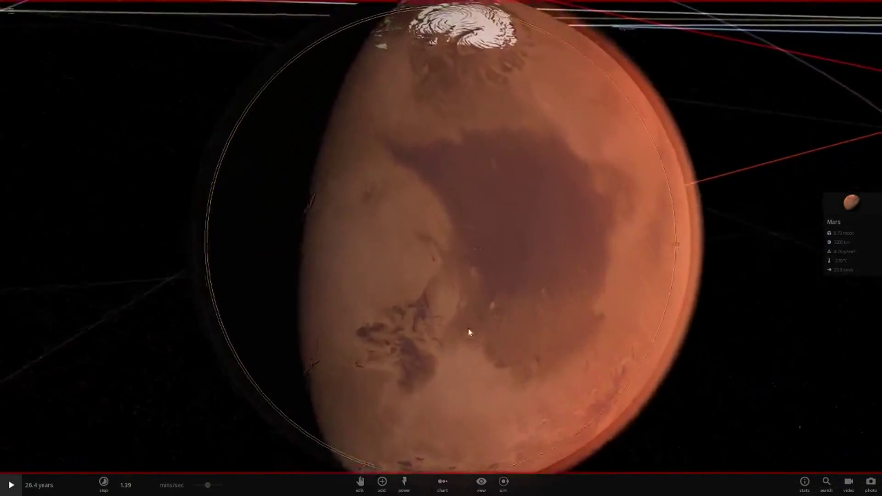
scroll(455, 290, up, 10)
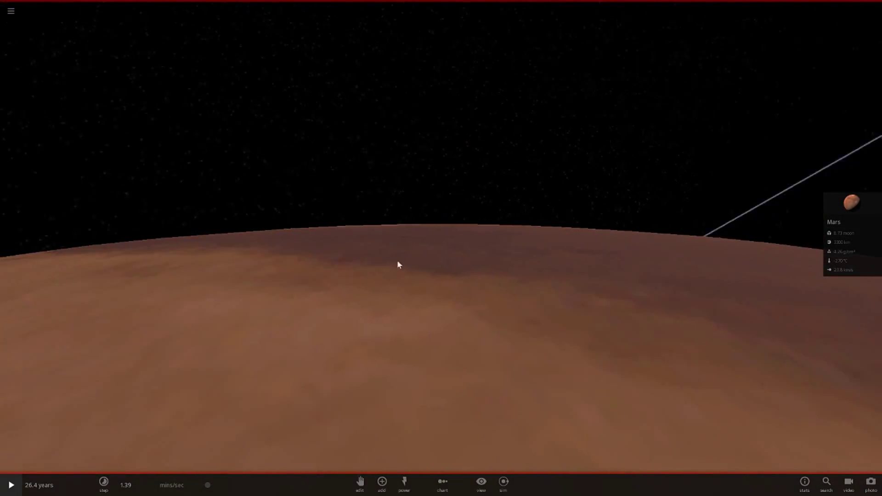
drag(400, 262, 463, 222)
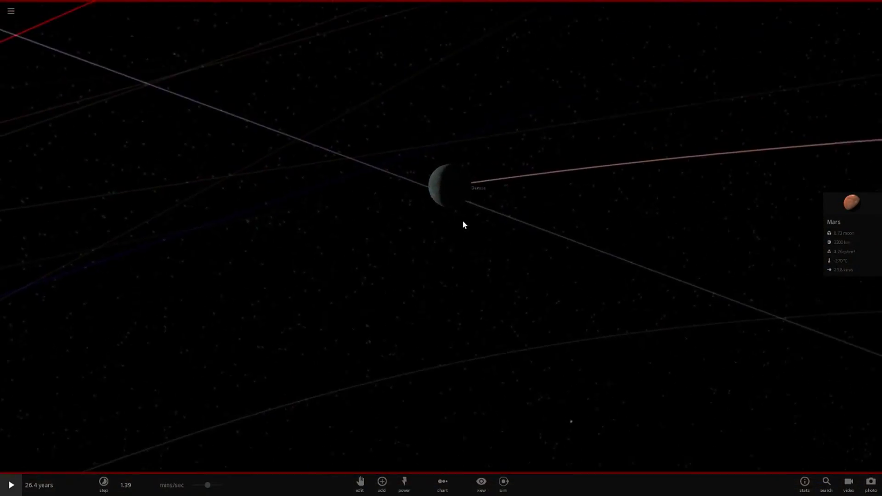
scroll(431, 311, down, 10)
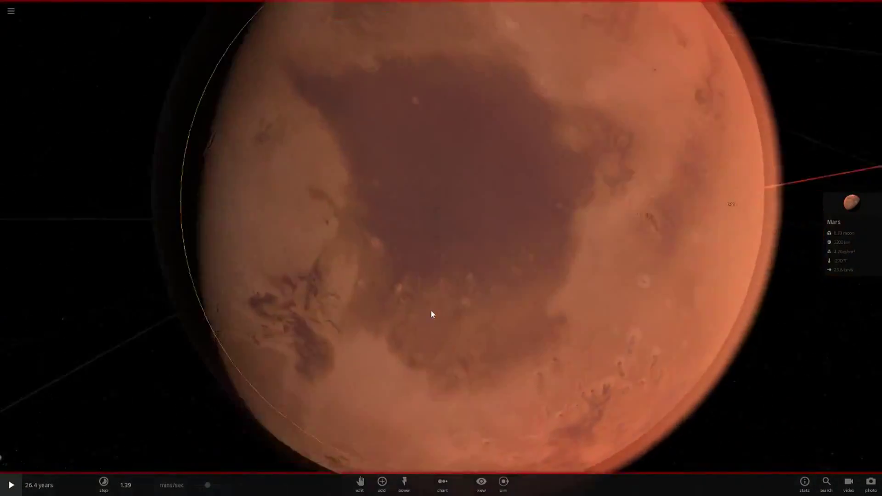
drag(431, 311, 333, 324)
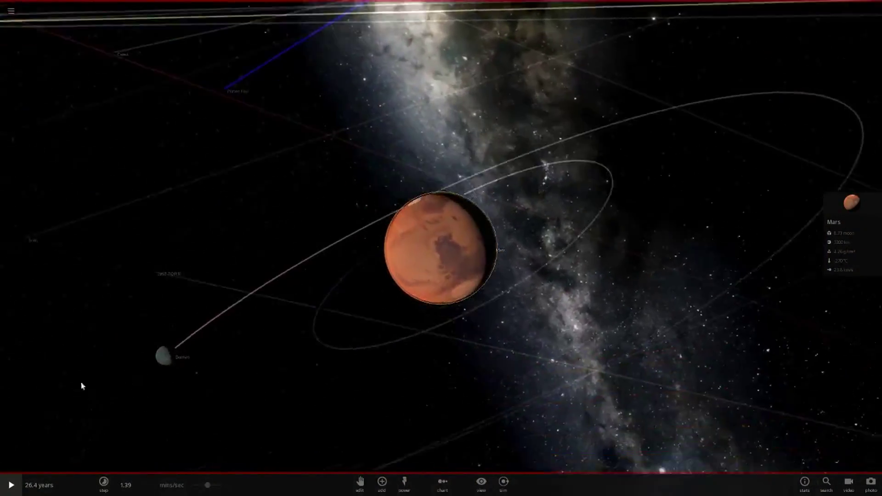
- Run the simulation and set Deimos's magnetic field to 554234213 gauss
click(11, 485)
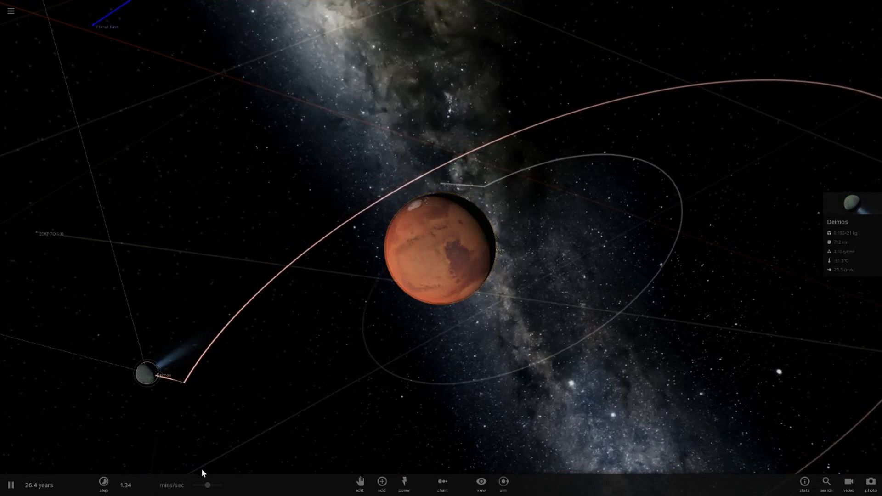
click(829, 229)
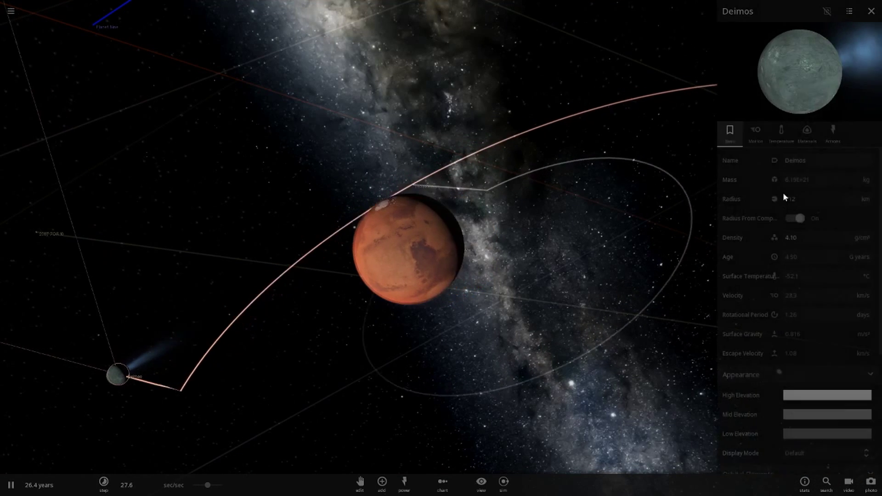
click(781, 132)
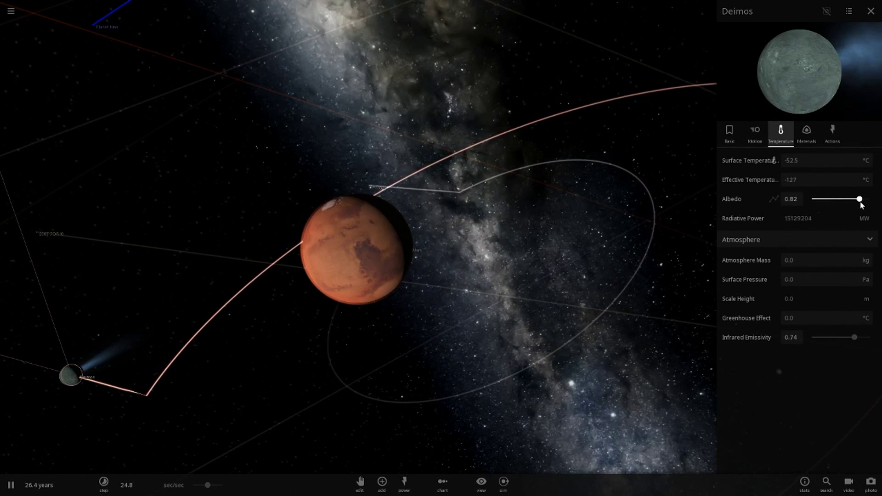
click(808, 136)
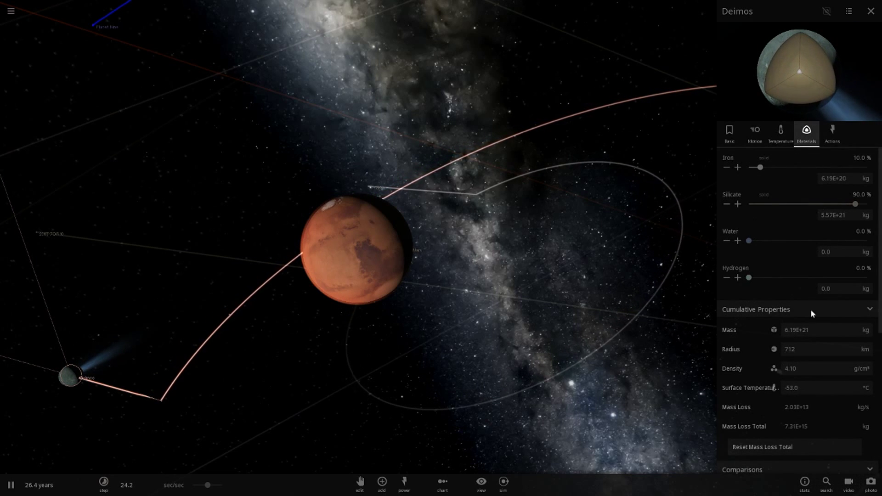
scroll(810, 310, down, 5)
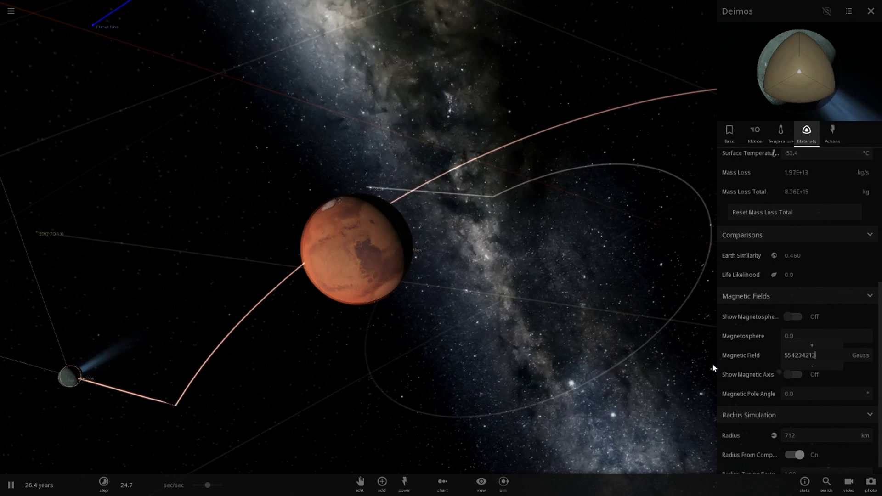
- Raise the iron share of Deimos's composition to about 65%
click(733, 127)
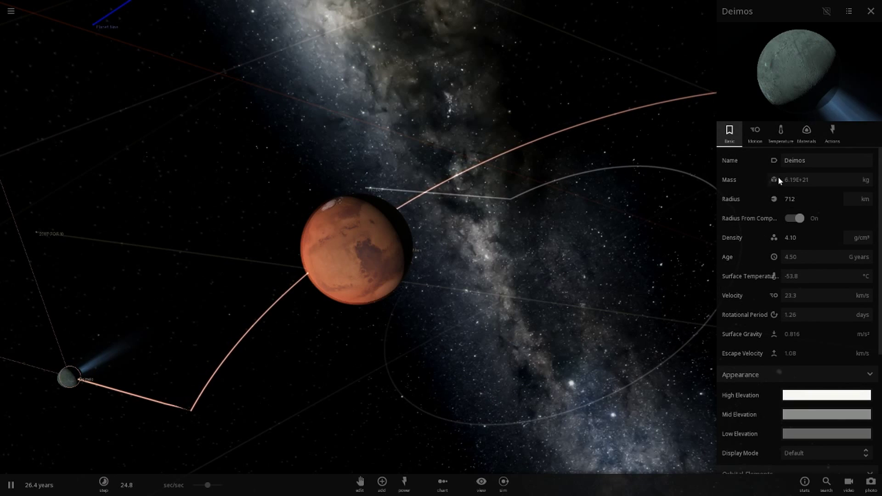
scroll(804, 256, up, 4)
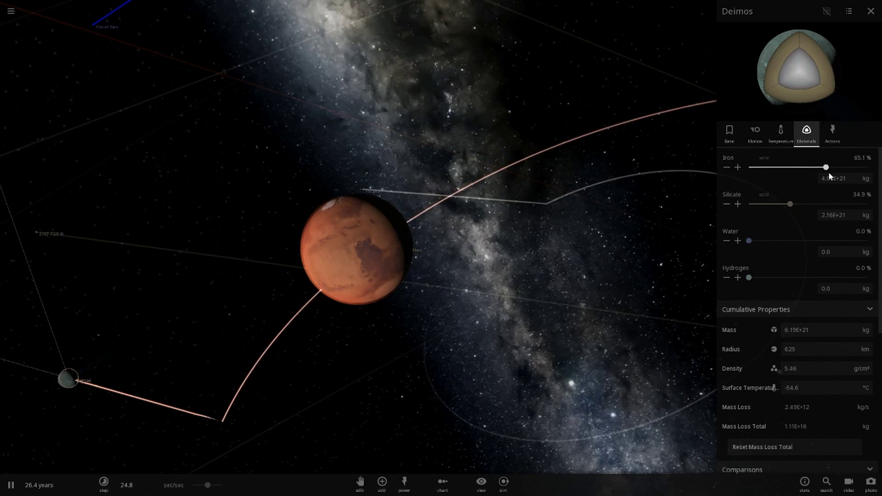
drag(188, 345, 120, 385)
double_click(31, 420)
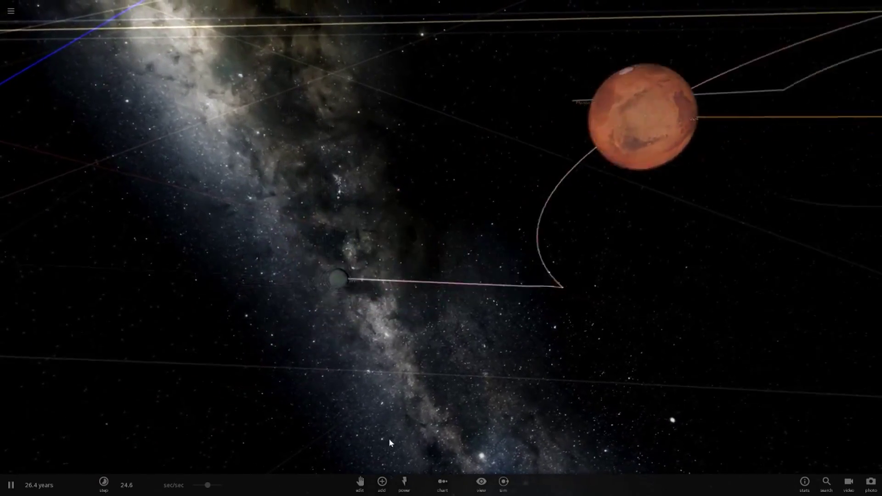
- Return to Deimos and set its radius to 2000 km, with Mars in view for size comparison
drag(389, 439, 319, 258)
scroll(547, 263, down, 5)
drag(547, 262, 459, 252)
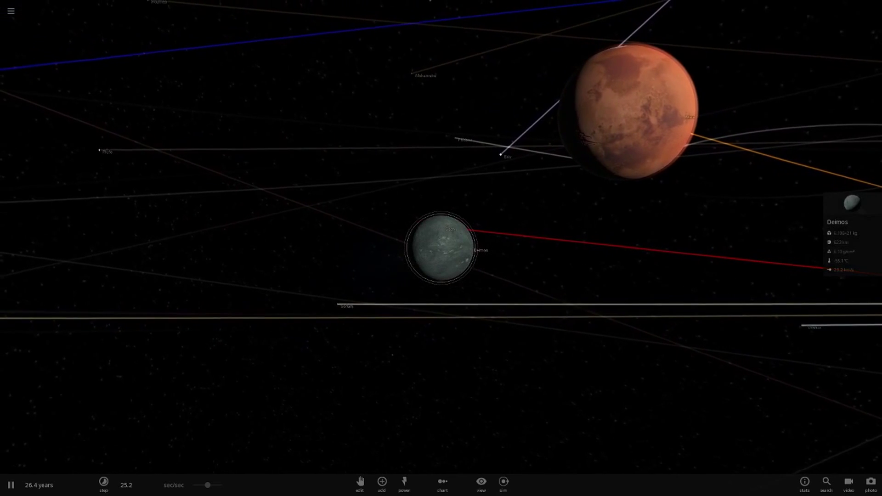
click(849, 222)
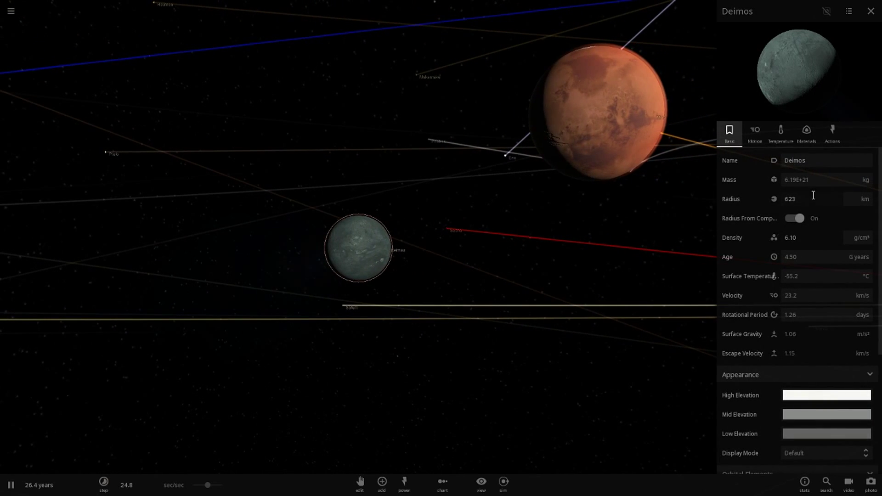
text(2000)
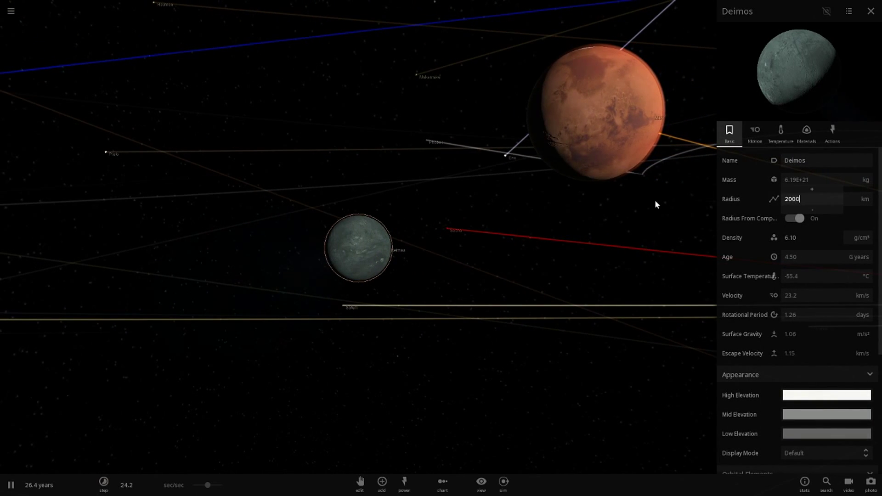
key(Return)
scroll(542, 261, down, 5)
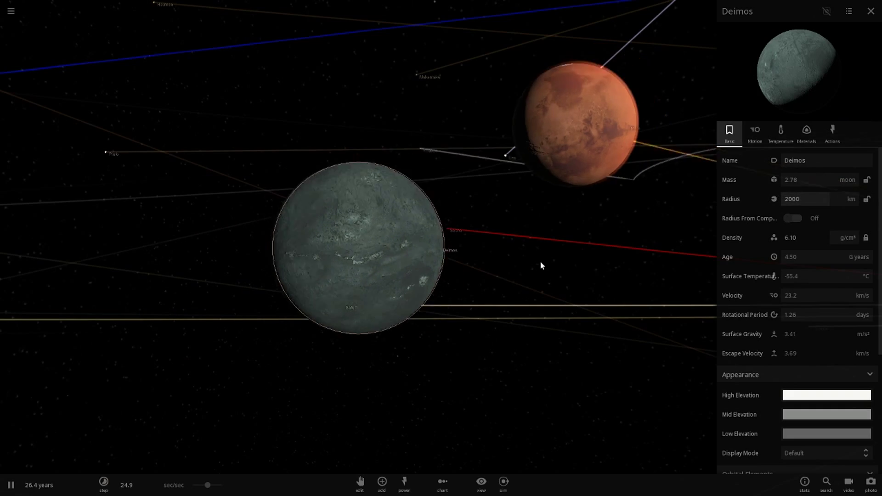
right_drag(444, 284, 482, 324)
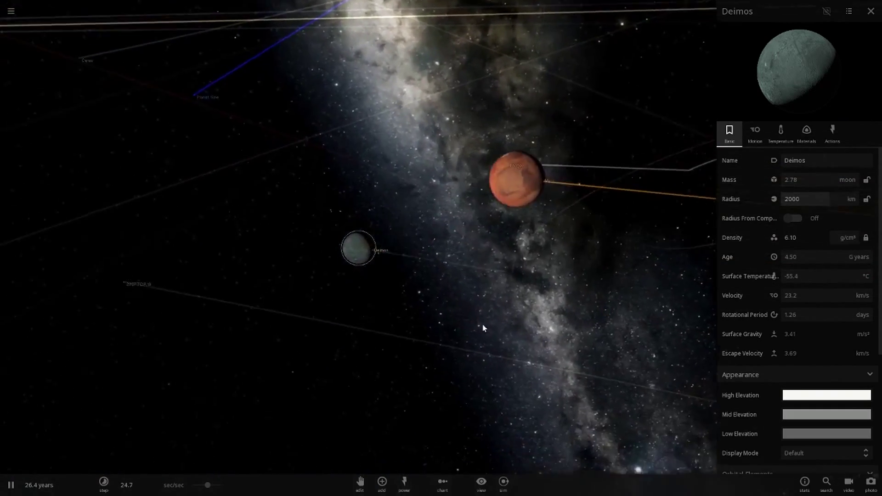
- Focus on Mars and view the enlarged Deimos in the sky from the planet's surface
double_click(518, 191)
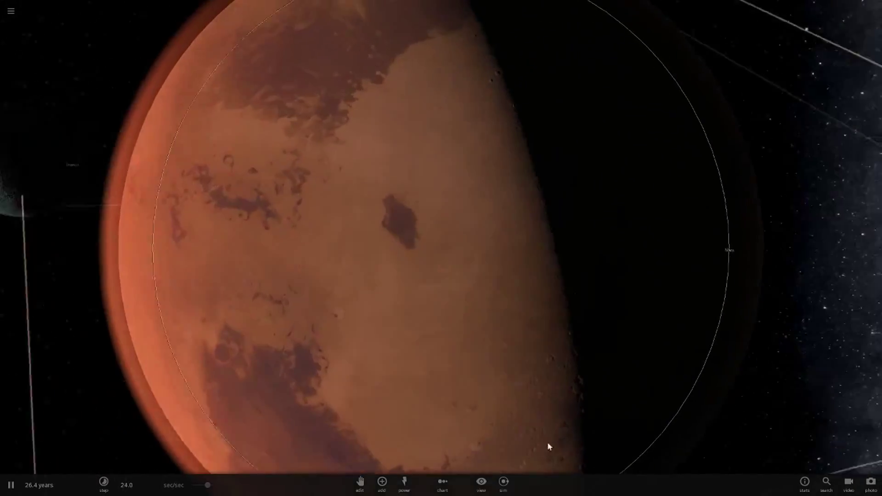
right_drag(548, 443, 574, 328)
scroll(277, 289, up, 5)
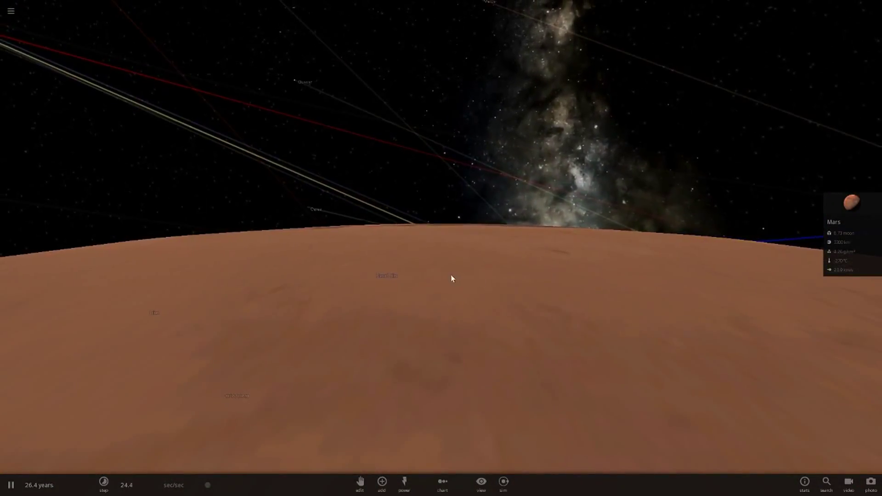
right_drag(451, 275, 298, 253)
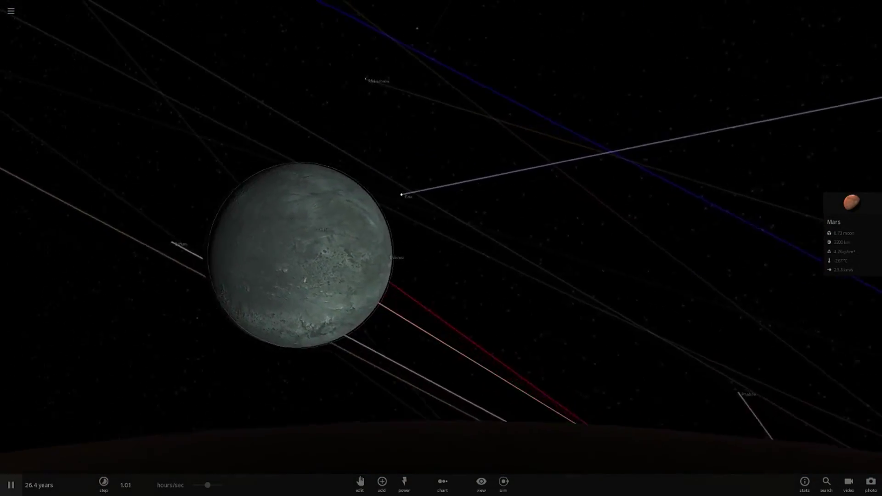
- Pause the simulation and compare Deimos and Mars from several angles, focusing on each body in turn
click(11, 486)
right_drag(353, 352, 424, 306)
scroll(424, 305, down, 10)
double_click(453, 124)
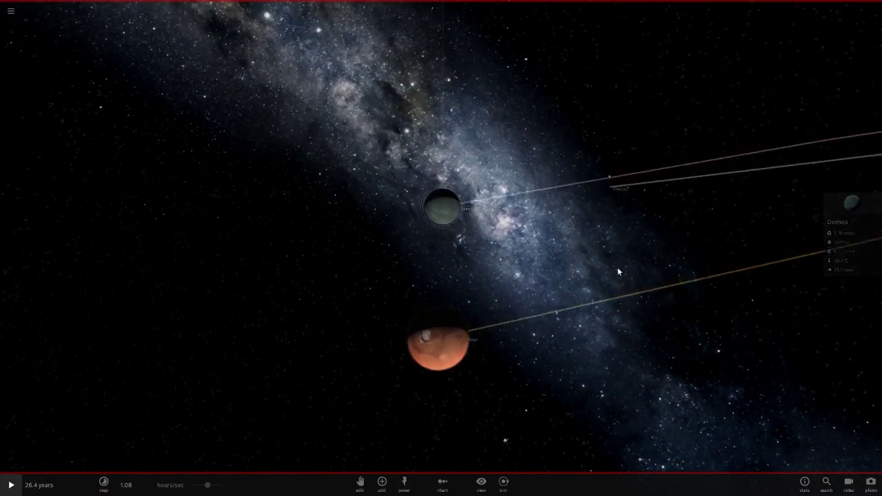
right_drag(619, 270, 467, 272)
scroll(467, 271, down, 5)
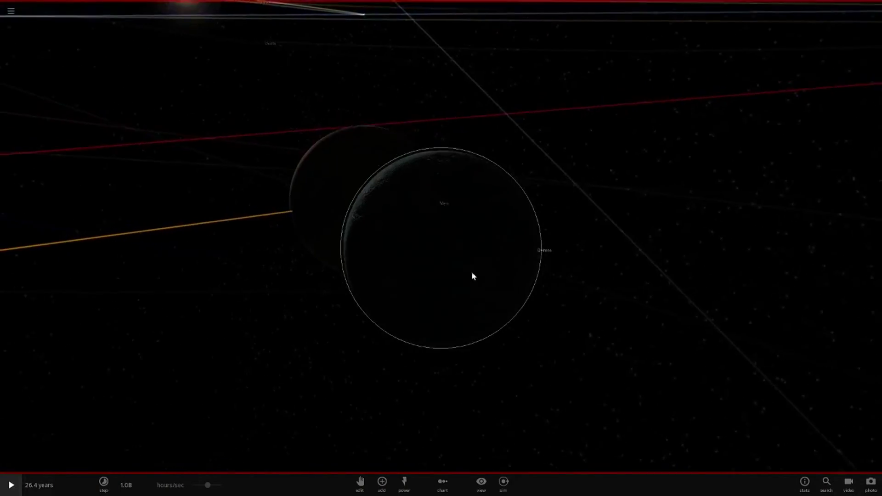
double_click(297, 221)
right_drag(537, 289, 175, 439)
key(space)
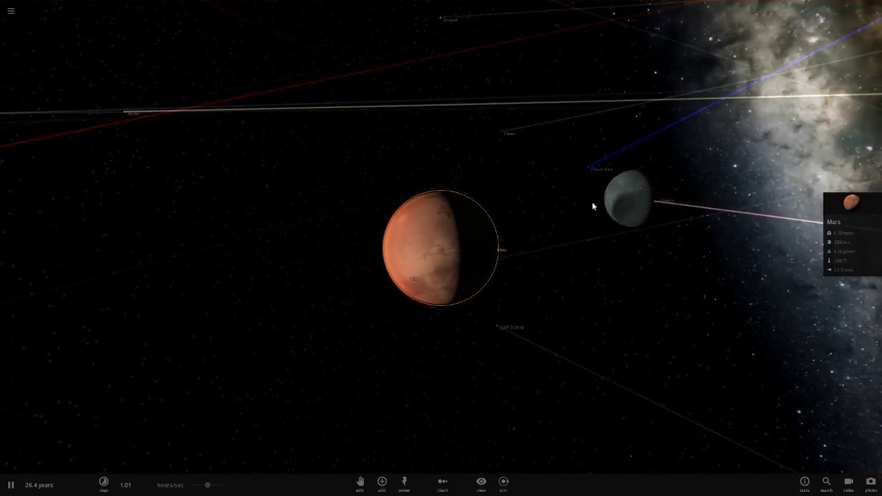
right_drag(639, 450, 365, 161)
click(362, 172)
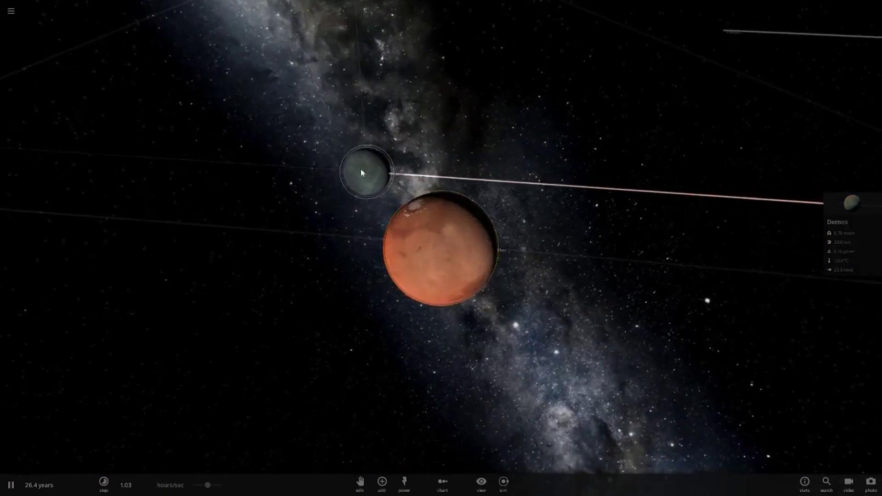
- Set Deimos's radius to 4000 km and focus the view on the enlarged moon
click(876, 225)
key(space)
click(357, 246)
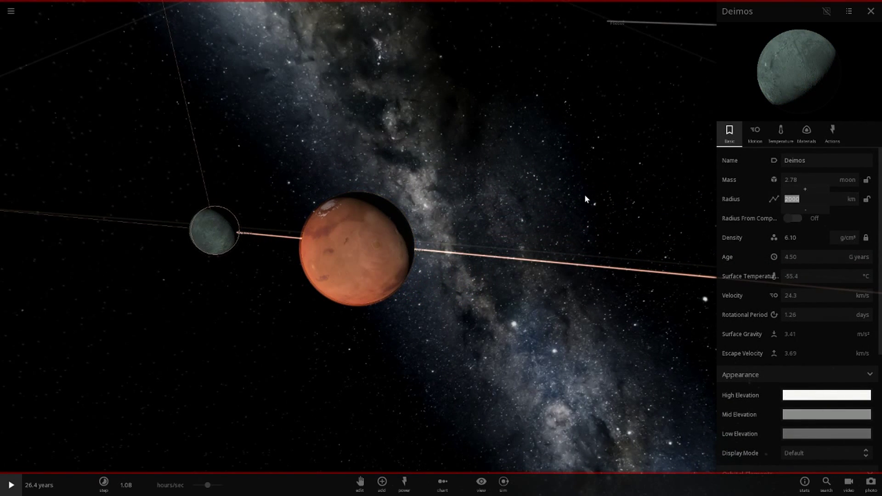
key(Return)
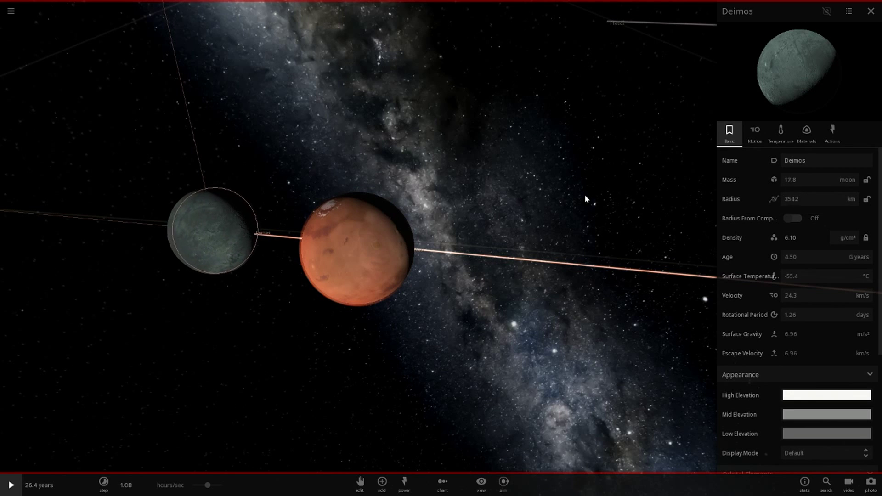
double_click(254, 207)
right_drag(544, 331, 156, 418)
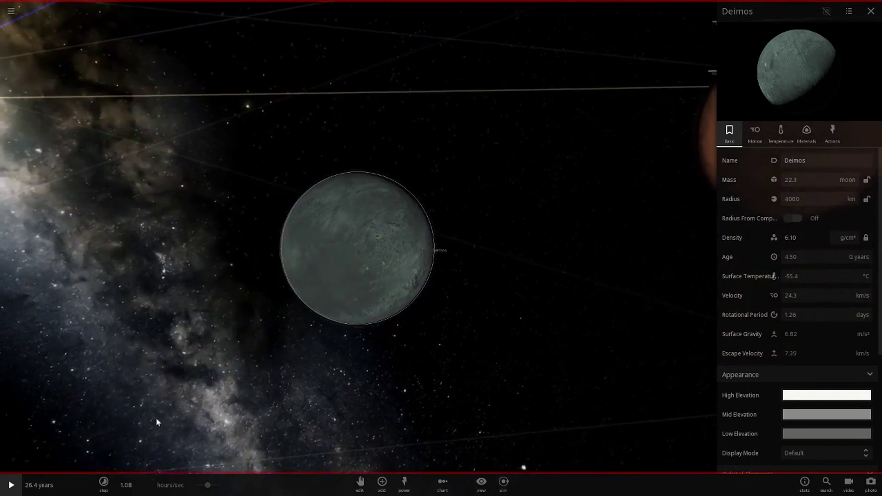
- Slow the simulation to 6.81 mins/sec and display orbits instead of trails
drag(207, 486, 148, 488)
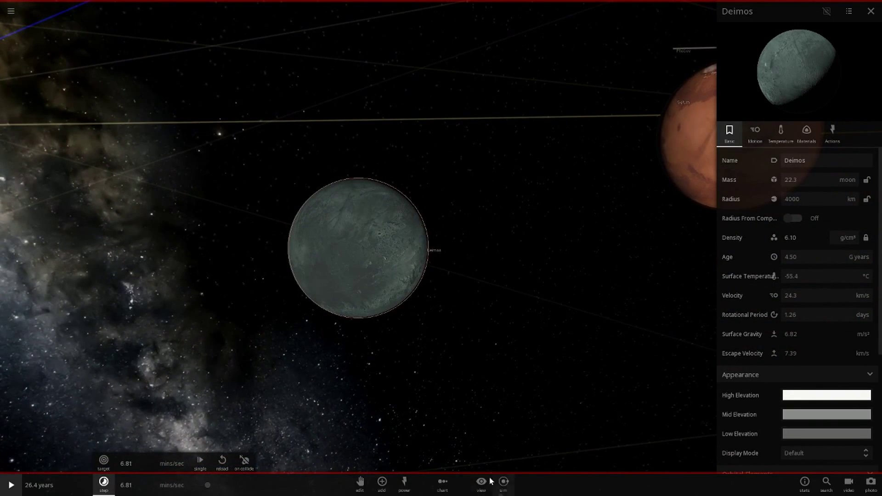
right_drag(529, 340, 454, 409)
click(406, 454)
click(425, 458)
scroll(467, 360, down, 5)
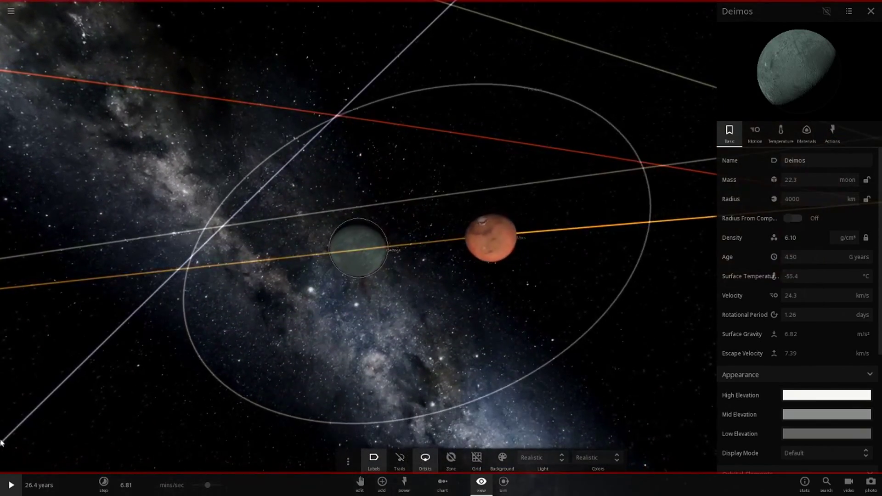
- Run the simulation while raising its speed to 37.7 mins/sec, watching Mars and Deimos, and pause it
right_drag(472, 363, 424, 382)
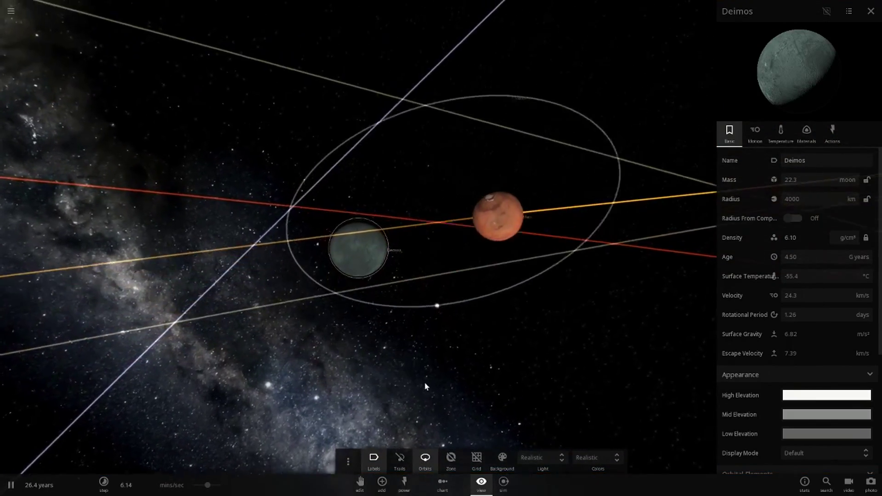
scroll(425, 383, up, 3)
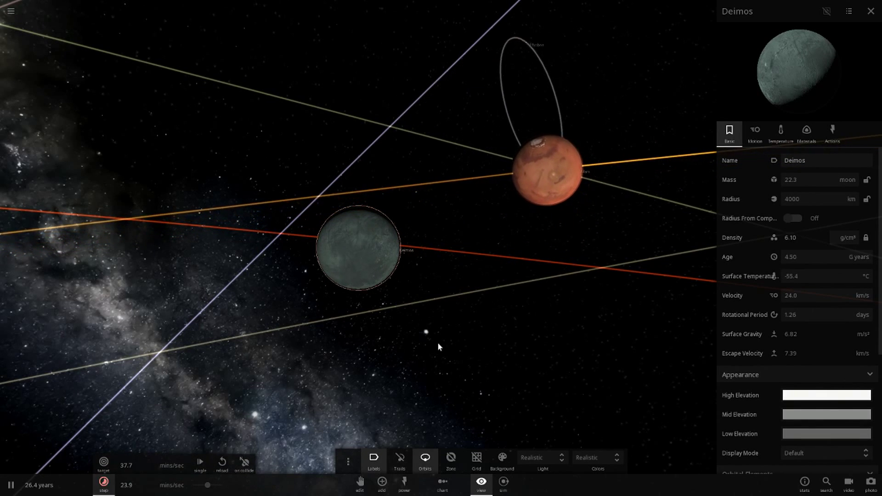
right_drag(524, 292, 395, 317)
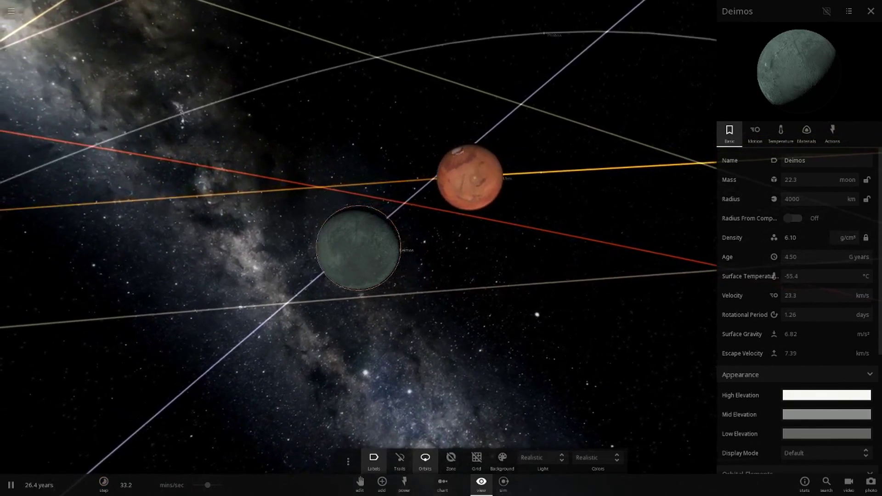
click(11, 485)
right_drag(662, 289, 748, 298)
- Move Deimos farther away from Mars
drag(749, 301, 285, 475)
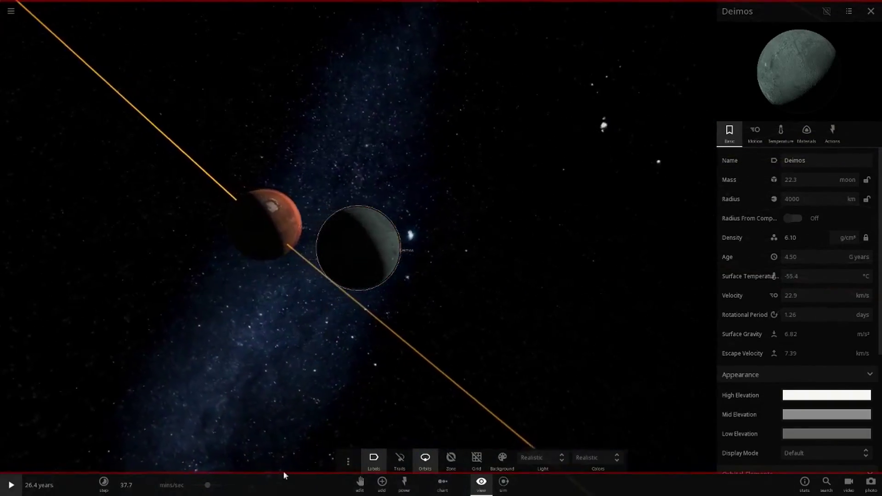
drag(360, 251, 444, 171)
click(360, 484)
drag(400, 425, 357, 364)
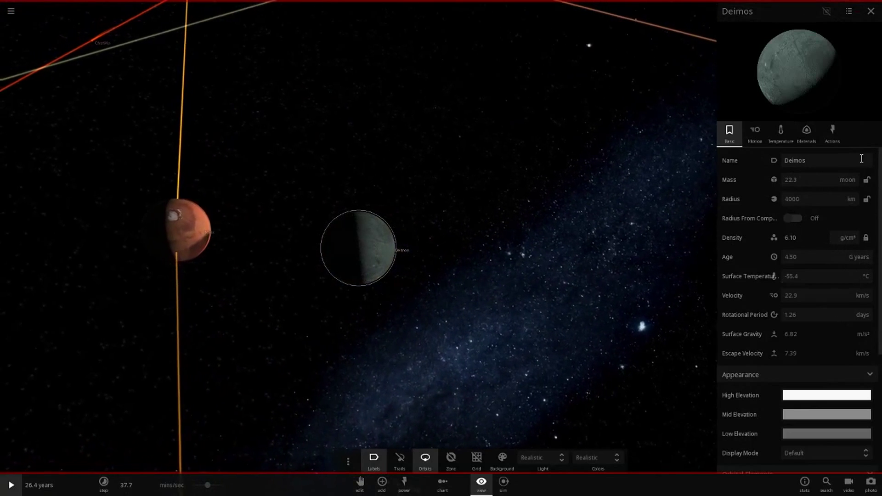
- Apply Auto Orbit to Deimos, run the simulation briefly to check its path around Mars, and pause it
click(832, 133)
click(753, 334)
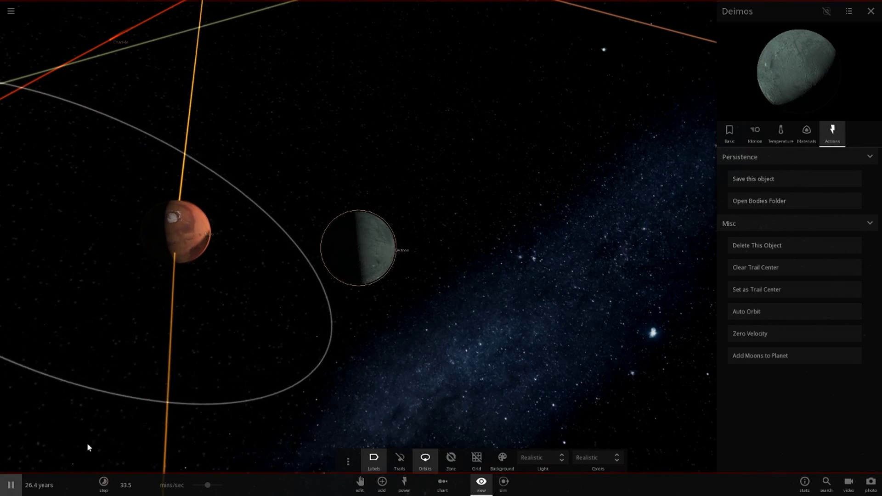
drag(501, 302, 358, 352)
key(space)
scroll(478, 327, up, 10)
scroll(358, 355, down, 10)
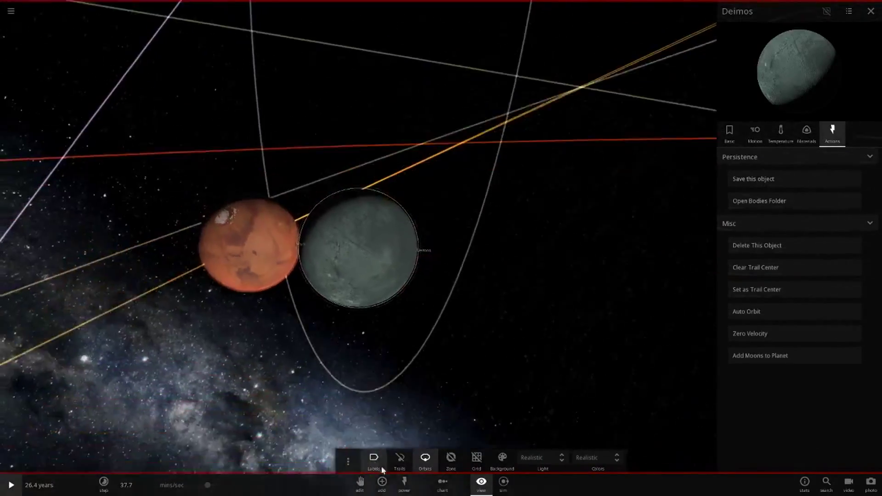
- Reposition Deimos at a greater distance from Mars and leave editing mode
click(360, 481)
drag(361, 247, 536, 158)
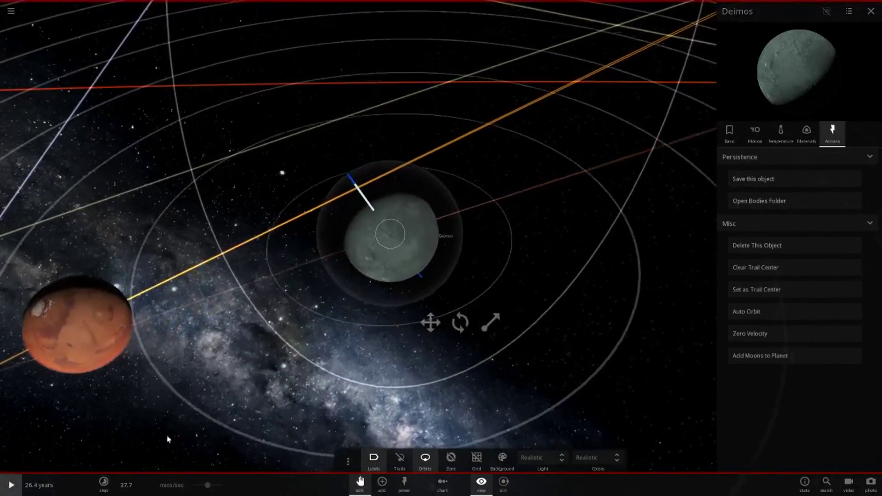
click(359, 483)
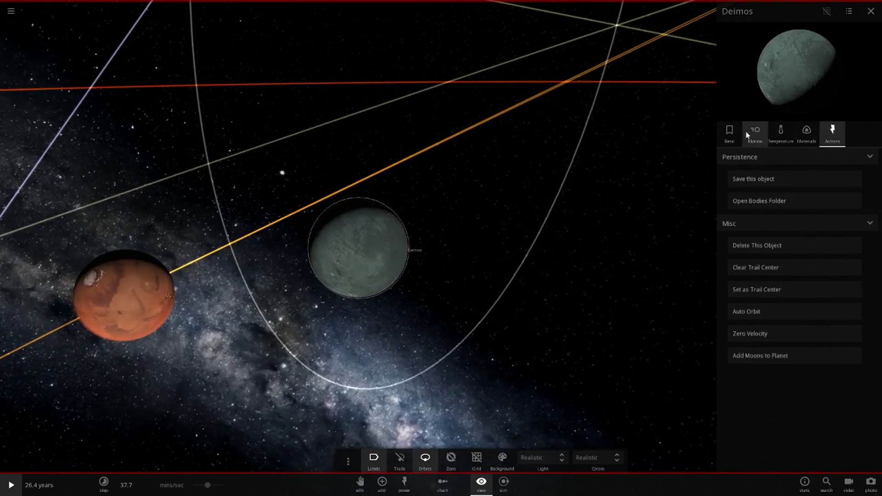
- Set Deimos's mass to 1 earth and enable calculating its radius from composition
click(730, 133)
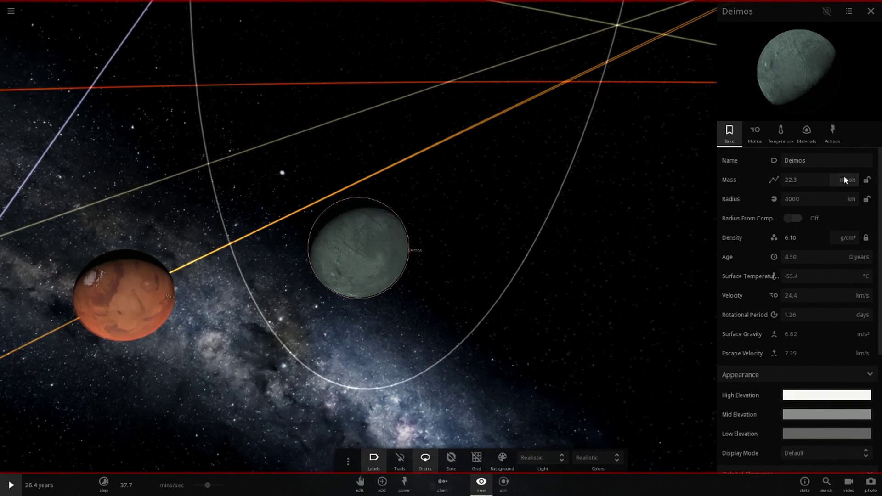
click(371, 249)
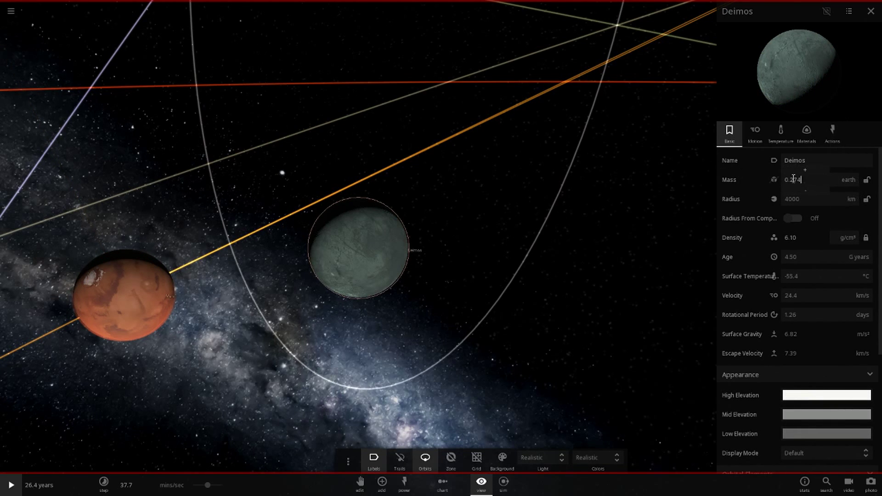
text(1)
key(Return)
drag(643, 168, 479, 300)
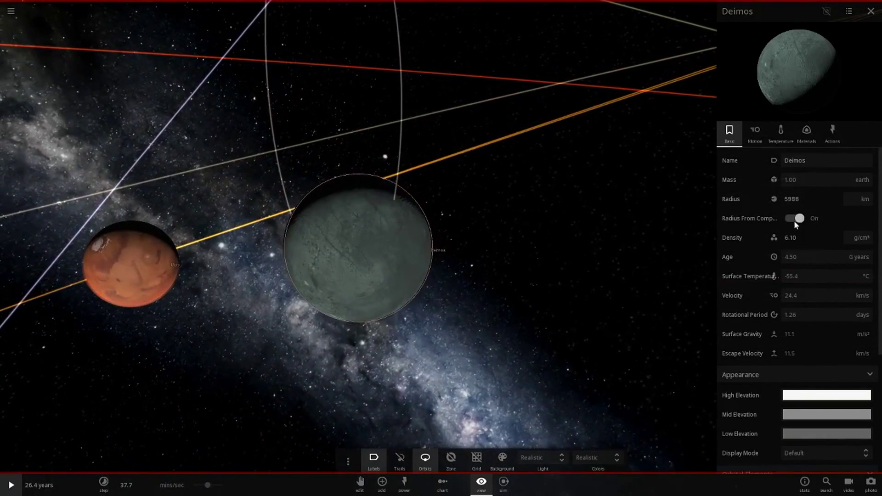
click(794, 220)
- Preview Earth beside Deimos to compare their sizes, without placing it
click(382, 482)
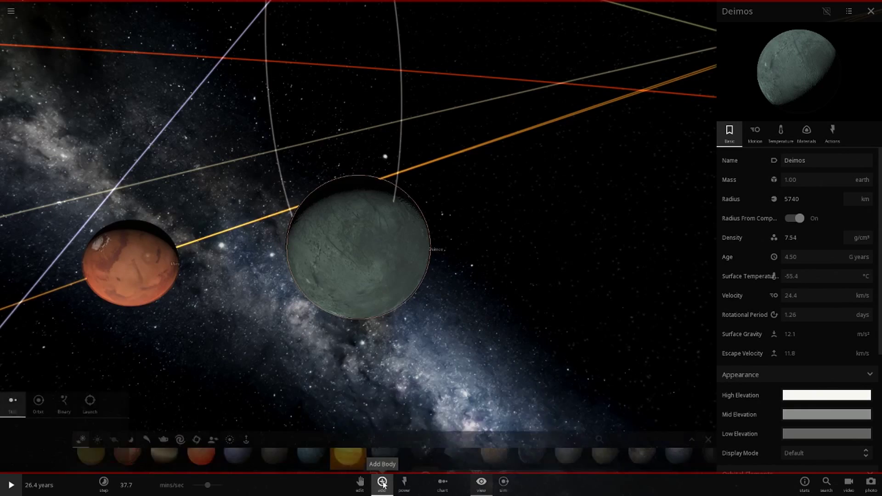
click(513, 385)
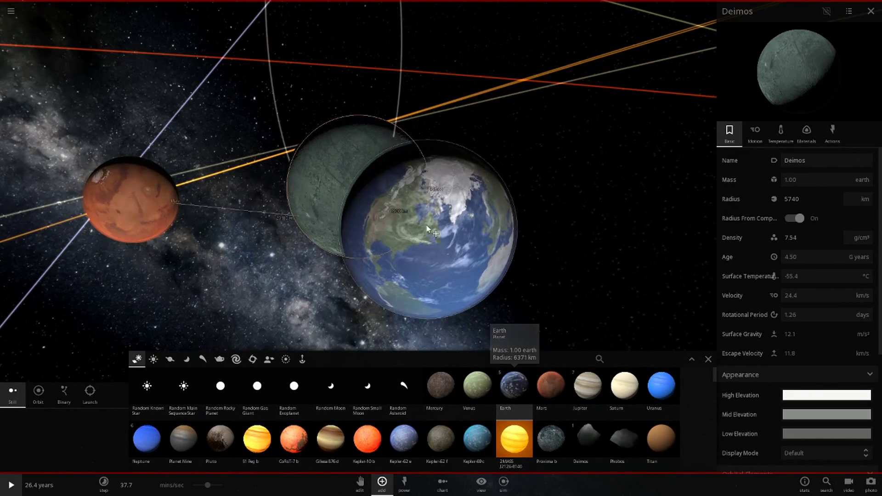
click(11, 485)
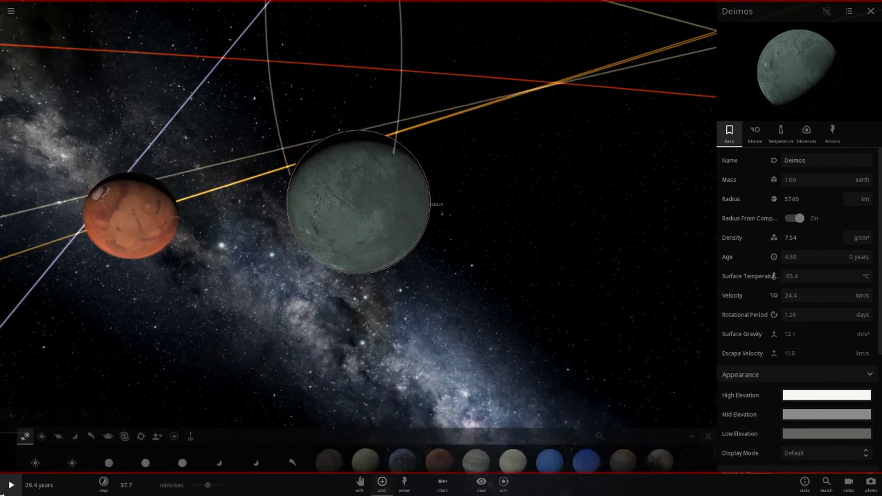
- Run the simulation in short bursts and observe Mars's motion around Deimos from several angles
click(11, 485)
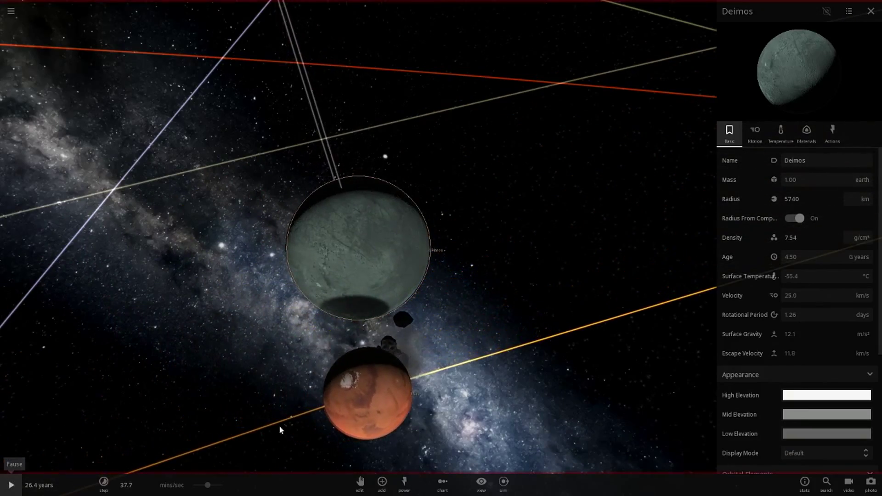
right_drag(280, 429, 446, 269)
click(368, 286)
click(398, 282)
right_drag(357, 401, 397, 218)
click(11, 485)
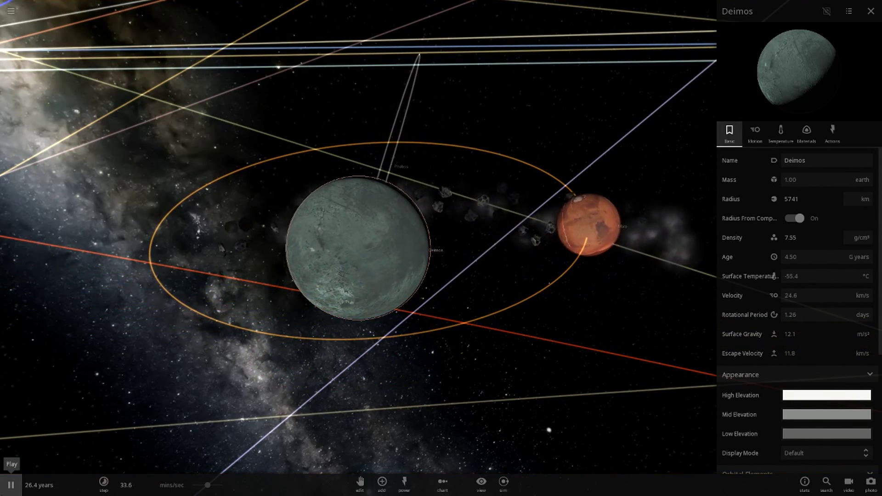
right_drag(452, 330, 597, 253)
- Slow the simulation to about 3.8 mins/sec and view the debris and impacts around Deimos and Mars
drag(208, 487, 125, 489)
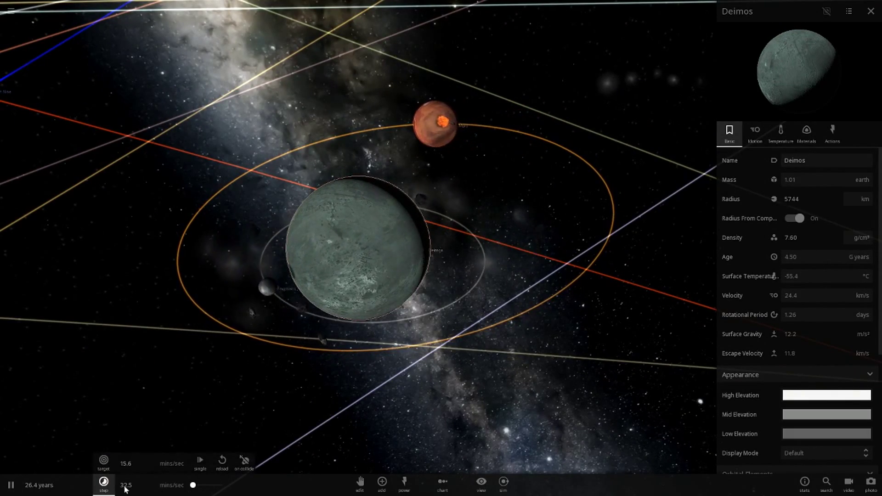
click(429, 124)
right_drag(457, 230, 349, 280)
click(101, 394)
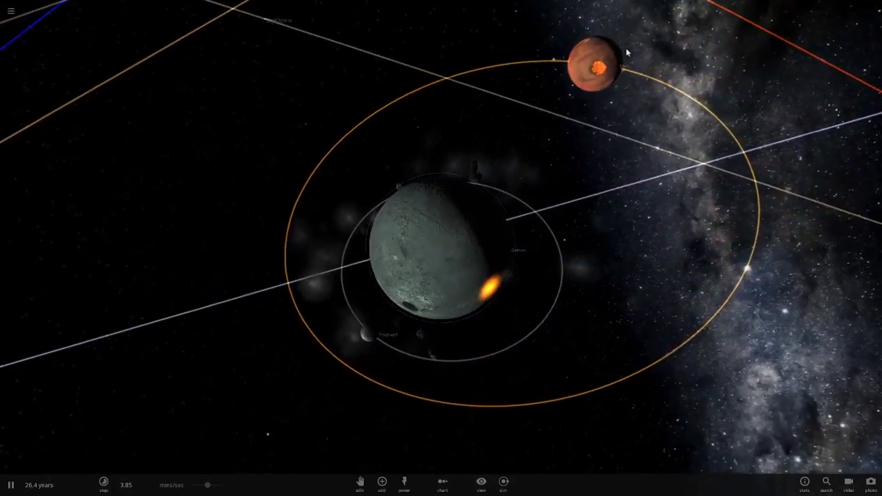
- Delete the impact-scarred Mars that is orbiting Deimos
click(598, 58)
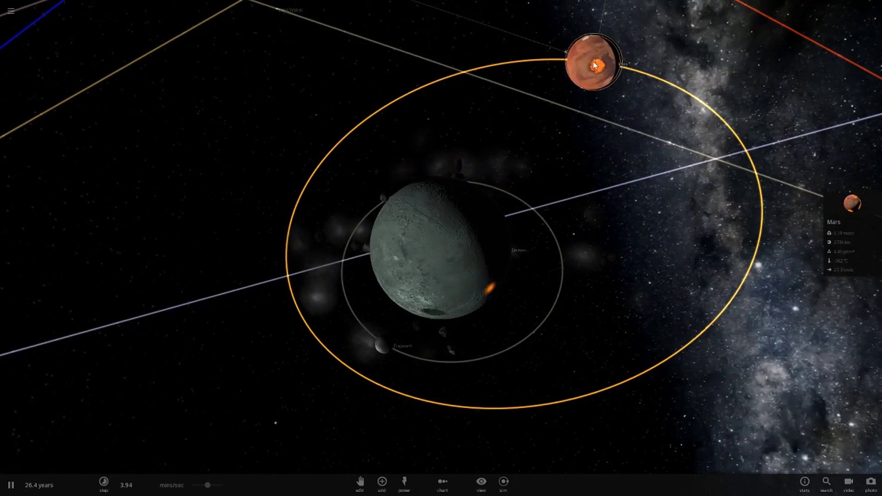
key(f)
click(860, 33)
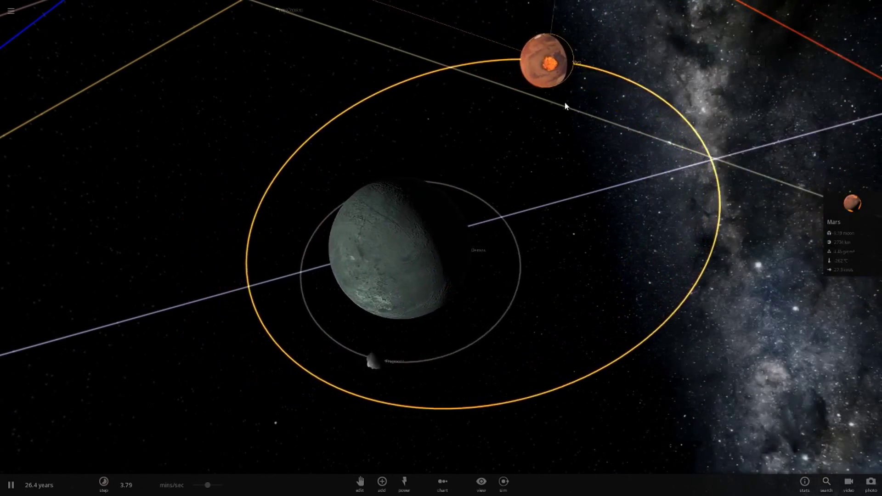
double_click(561, 74)
key(Delete)
scroll(479, 336, down, 3)
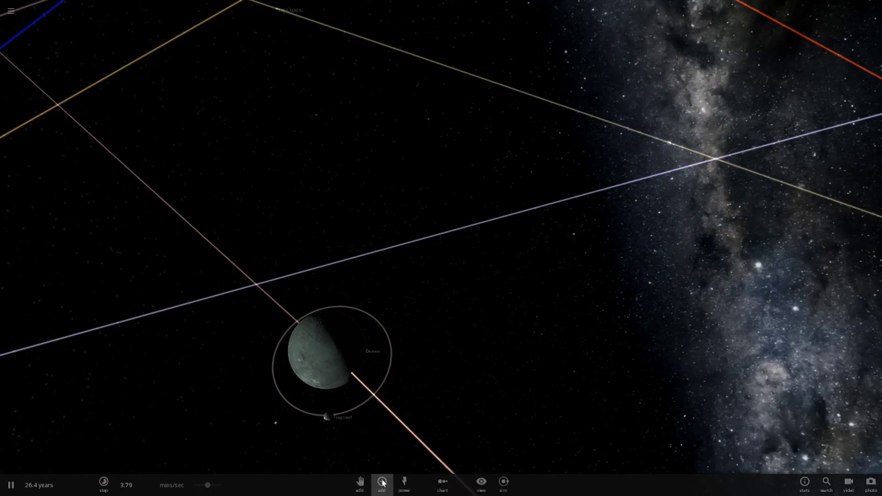
- Add a new Mars in orbit around Deimos
click(382, 482)
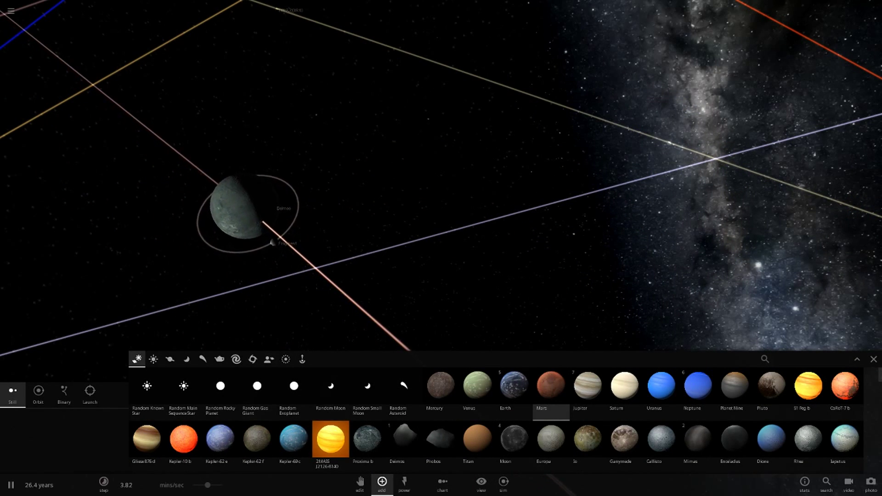
click(875, 359)
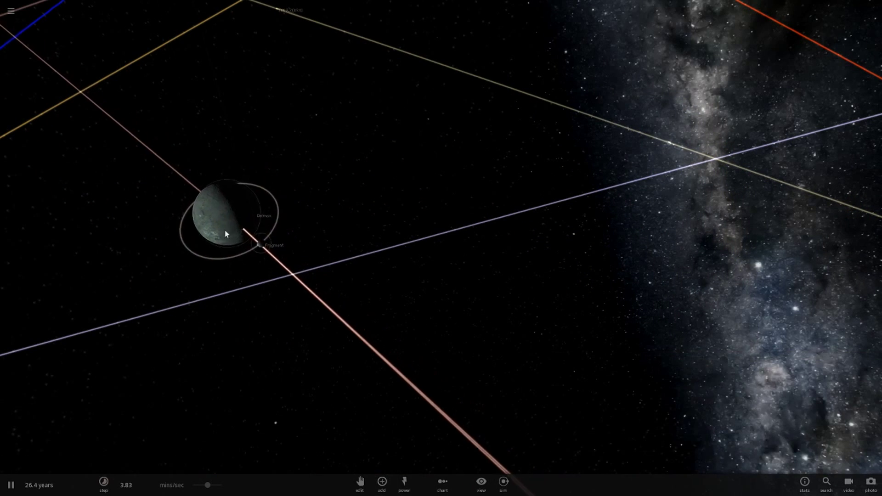
click(382, 482)
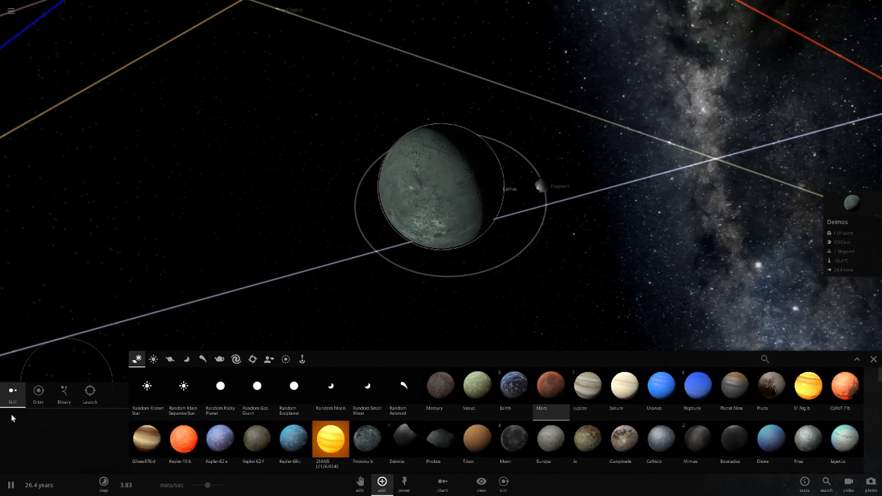
click(693, 175)
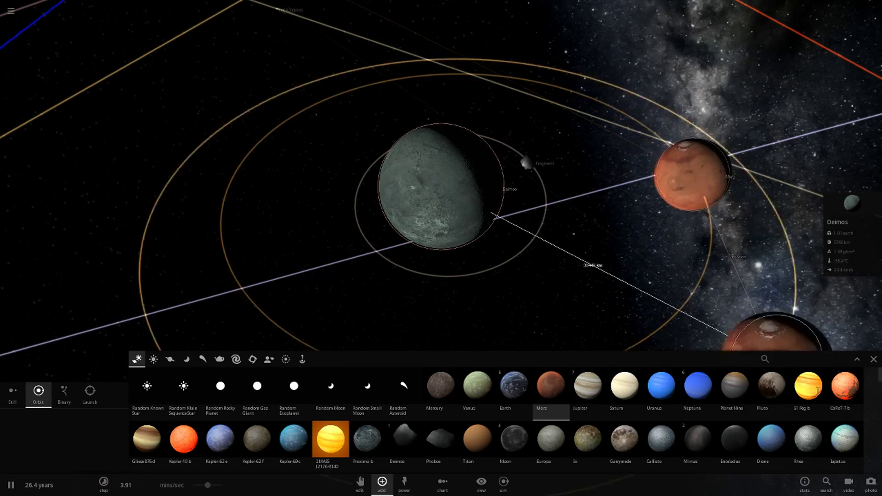
- Inspect the newly added Mars, then focus on Deimos and run the simulation while viewing its molten impact area
click(874, 360)
click(697, 237)
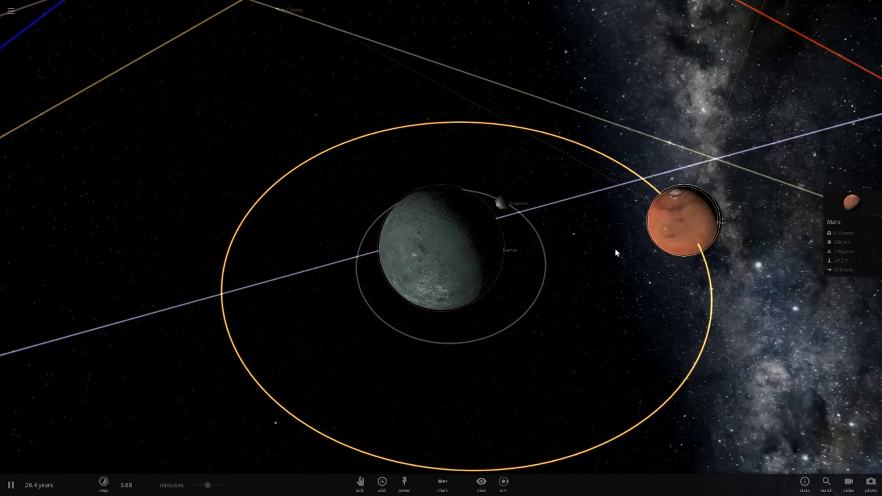
double_click(684, 225)
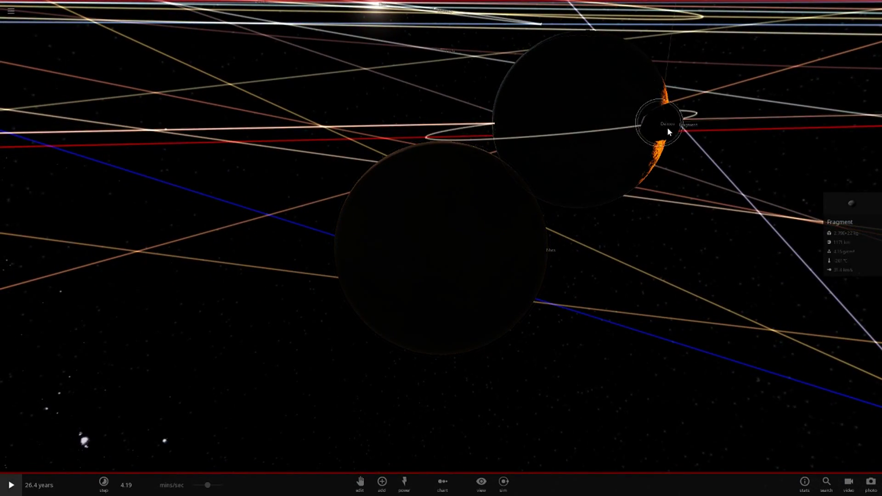
double_click(669, 126)
key(space)
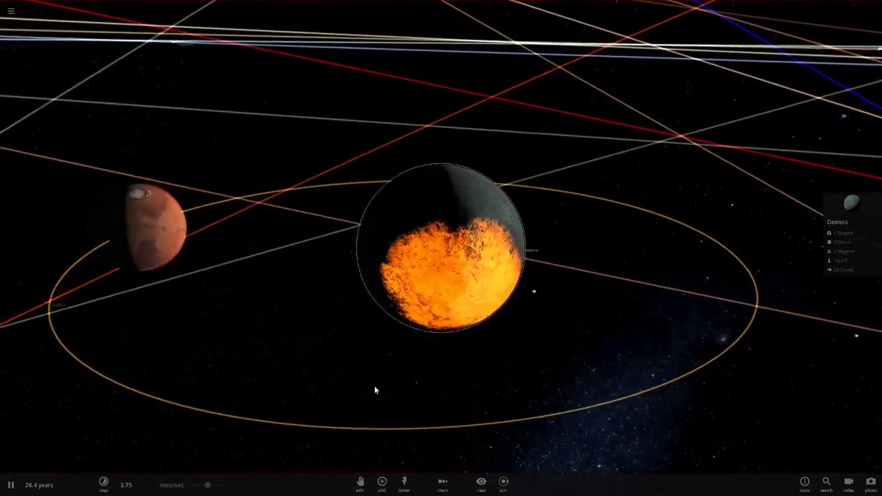
right_drag(374, 387, 258, 461)
- Speed the simulation up to about 32.9 mins/sec, let Mars move around Deimos, and pause it
drag(208, 485, 308, 491)
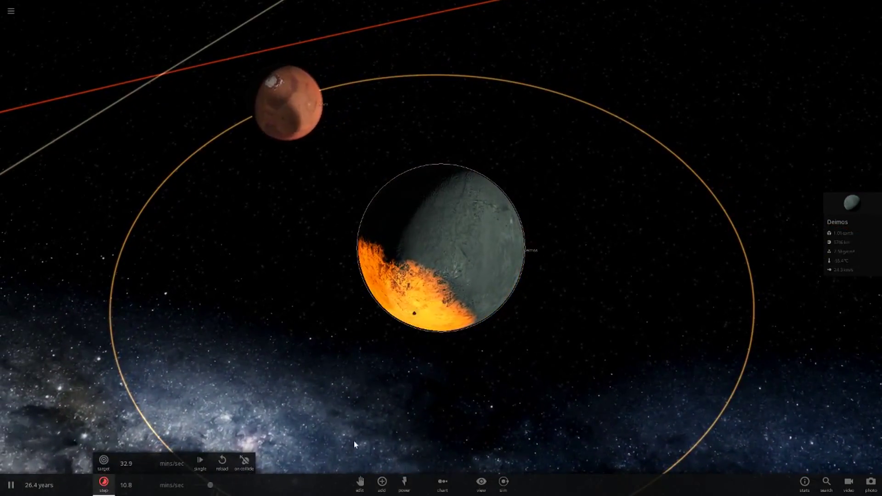
right_drag(458, 341, 409, 246)
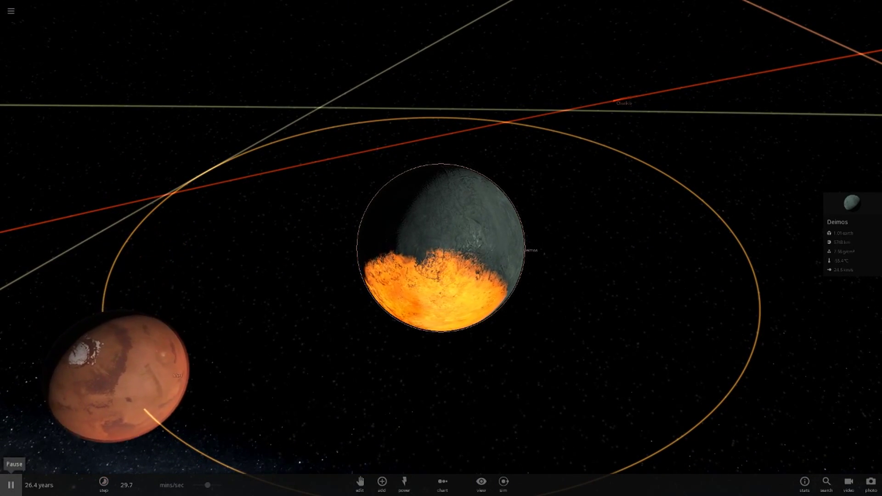
click(11, 485)
- Focus on Mars and view Deimos above the horizon from Mars's surface
double_click(207, 403)
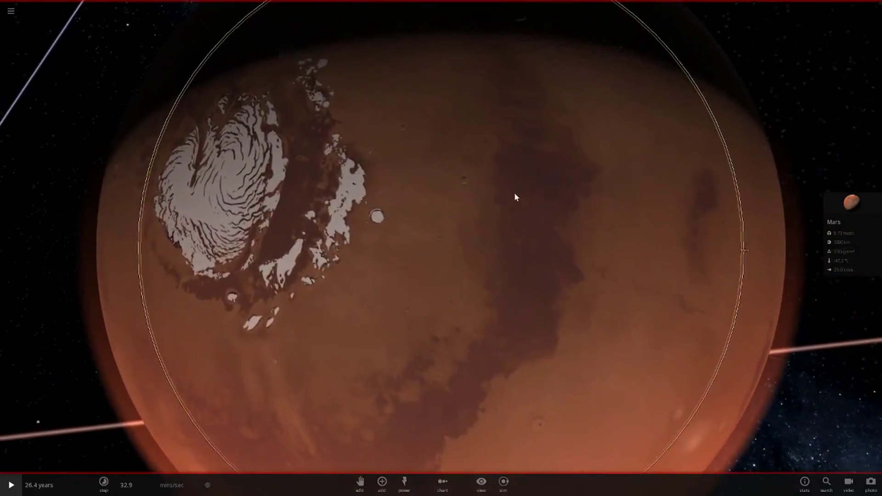
scroll(514, 192, up, 5)
right_drag(514, 192, 558, 314)
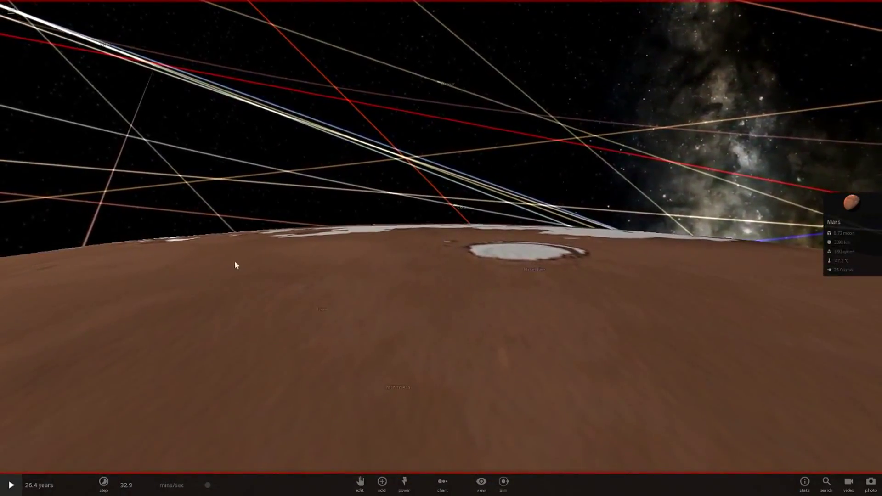
drag(236, 262, 501, 228)
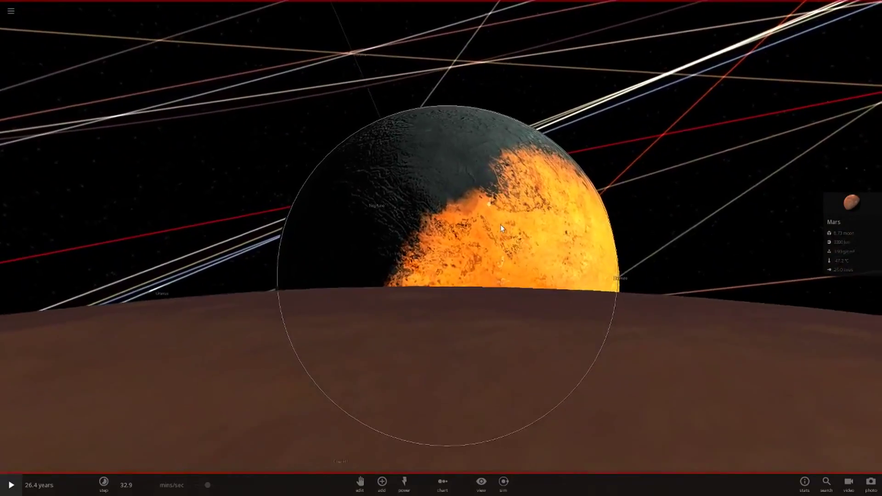
scroll(501, 228, down, 5)
scroll(500, 228, down, 10)
right_drag(501, 228, 548, 243)
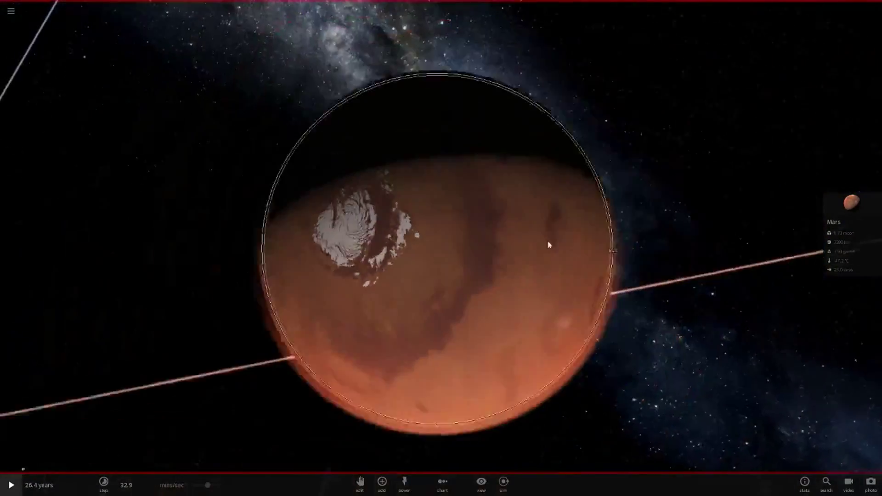
- Run the simulation briefly, pause it, and examine Mars and Deimos together from several distances and angles
right_drag(426, 258, 554, 206)
key(space)
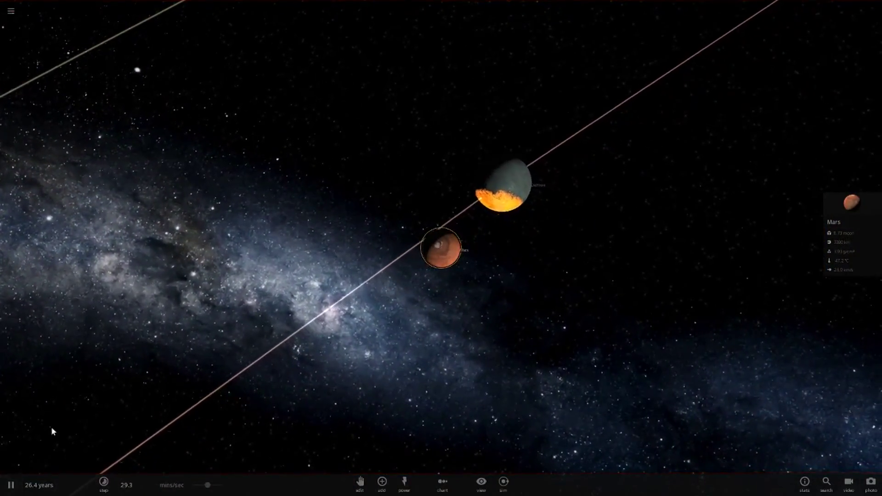
click(11, 485)
scroll(492, 346, up, 4)
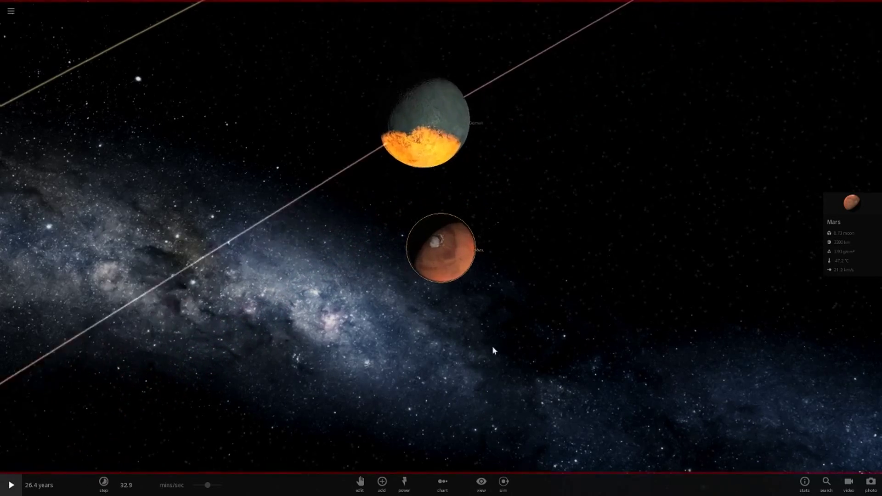
drag(492, 346, 441, 293)
scroll(466, 304, down, 4)
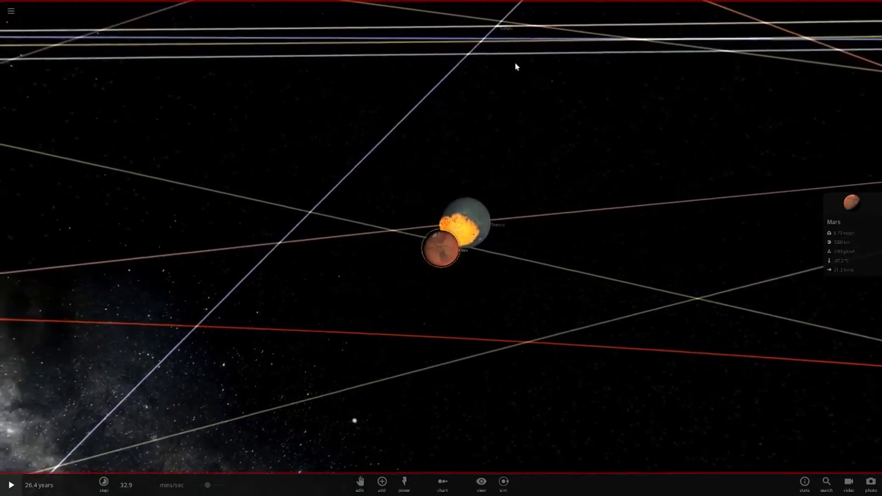
scroll(238, 175, up, 5)
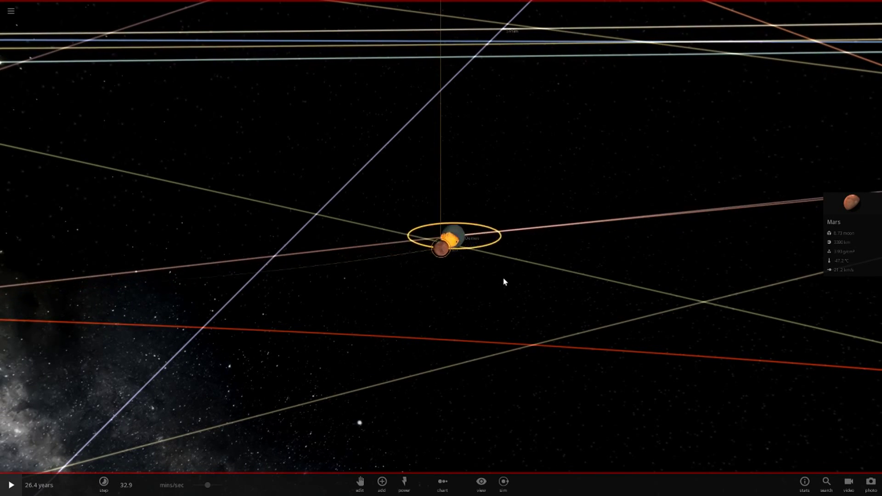
scroll(501, 274, up, 5)
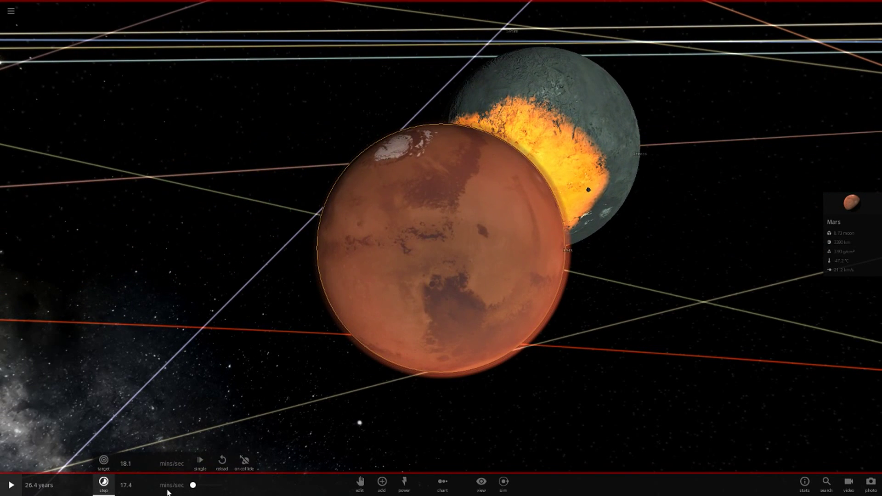
- Run the simulation at about 2.3 mins/sec and follow Mars as it passes Deimos
drag(503, 352, 647, 301)
double_click(668, 190)
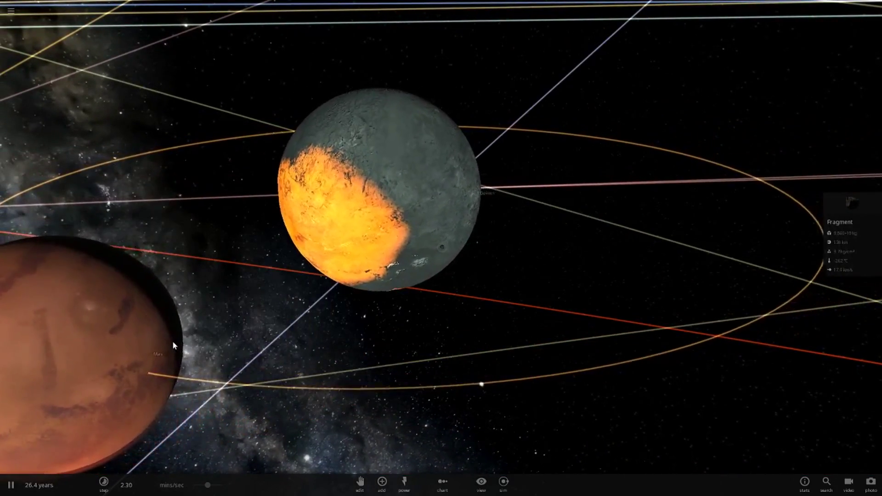
double_click(168, 341)
drag(345, 336, 258, 399)
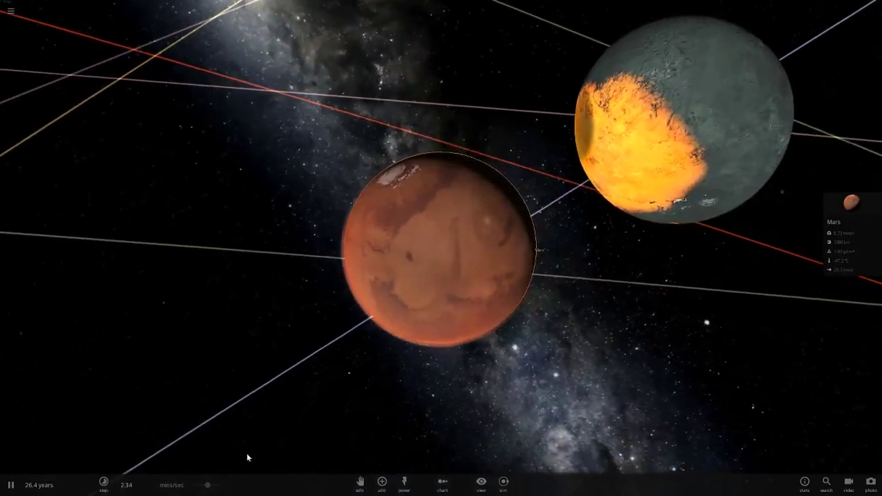
- Speed the simulation up to about 1.32 hours/sec, watch Mars's shadow cross Deimos, and pause it
drag(207, 485, 309, 476)
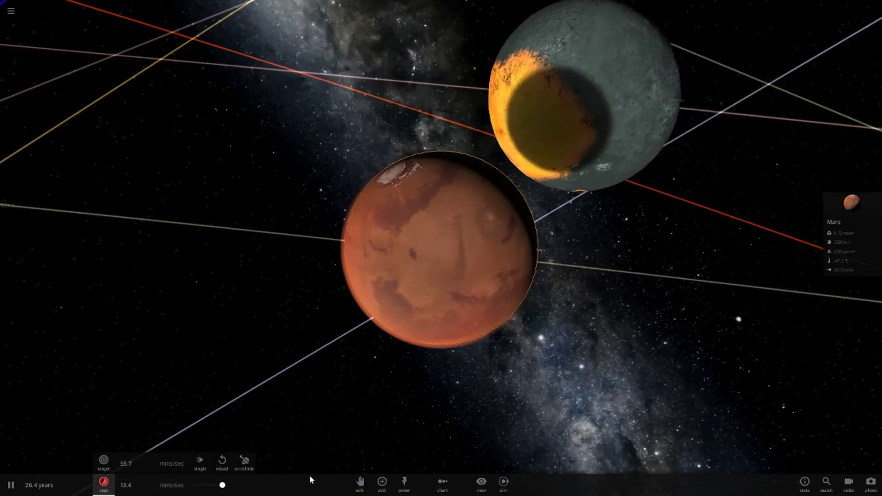
drag(405, 306, 452, 301)
scroll(441, 312, down, 5)
key(space)
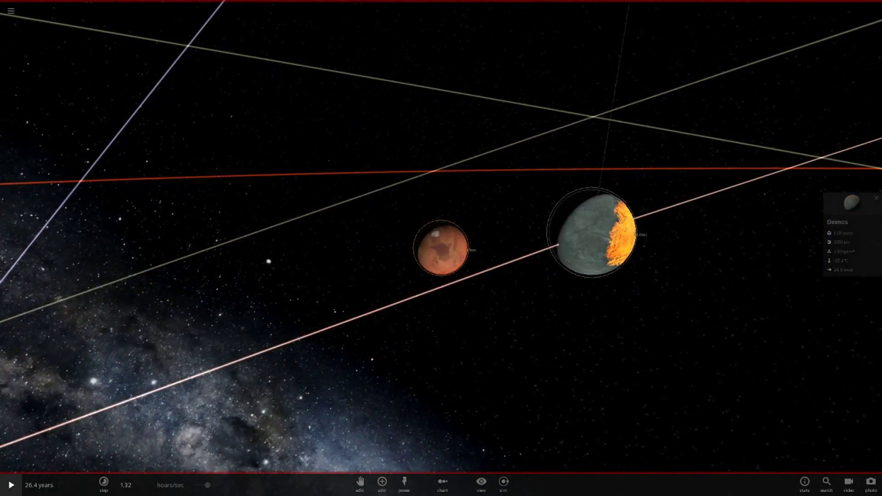
- Set Deimos's radius to 10000 km and focus on Mars
click(830, 224)
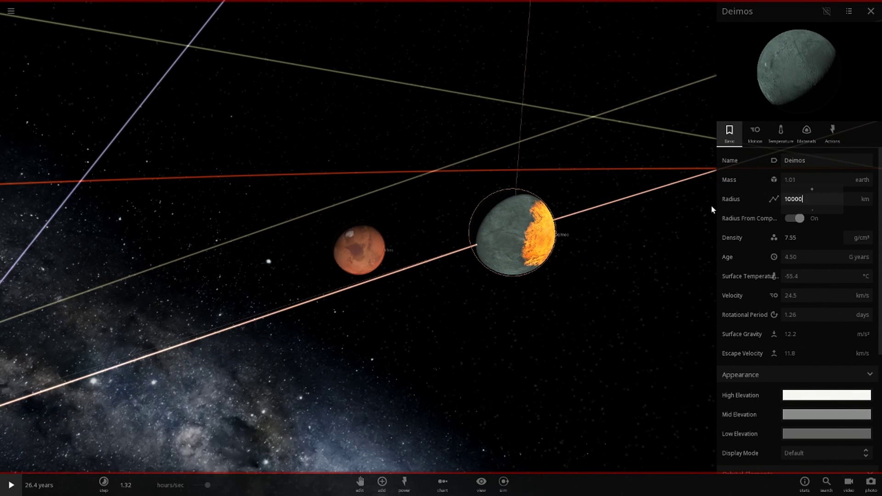
double_click(359, 260)
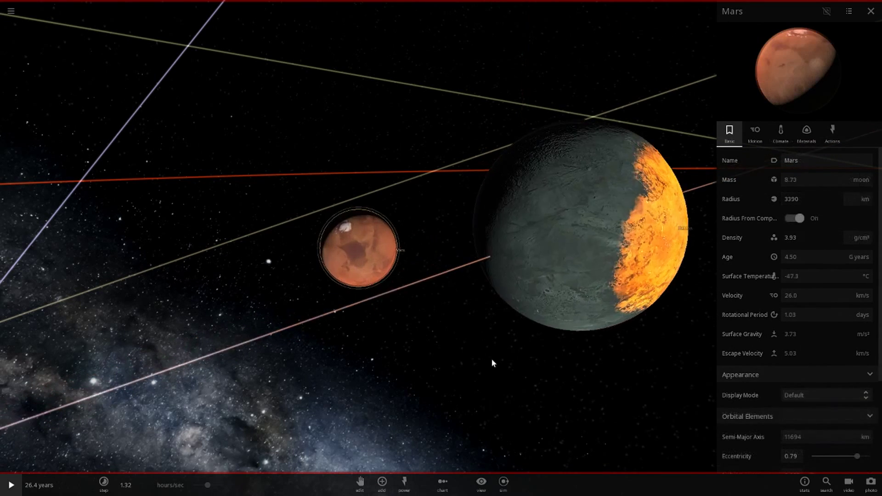
- View the enlarged Deimos from Mars's surface with labels, trails and orbits hidden, and close Mars's properties
scroll(358, 317, up, 5)
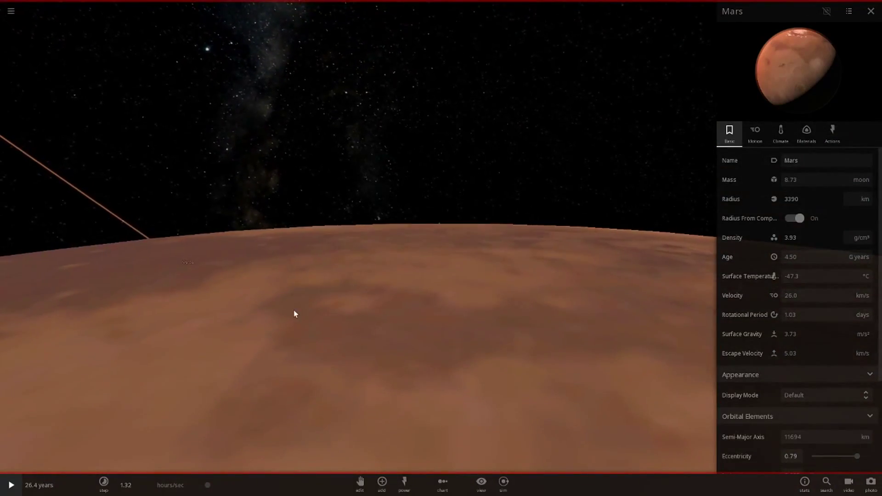
drag(295, 314, 592, 289)
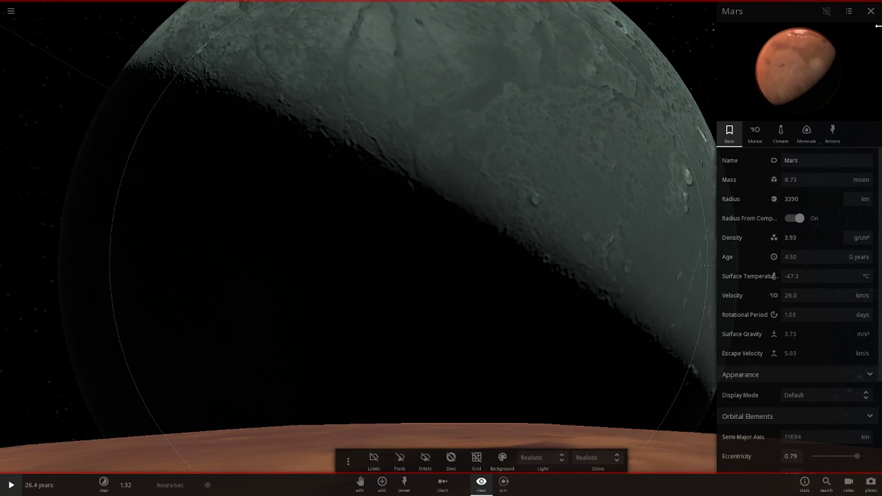
click(871, 11)
drag(729, 263, 551, 198)
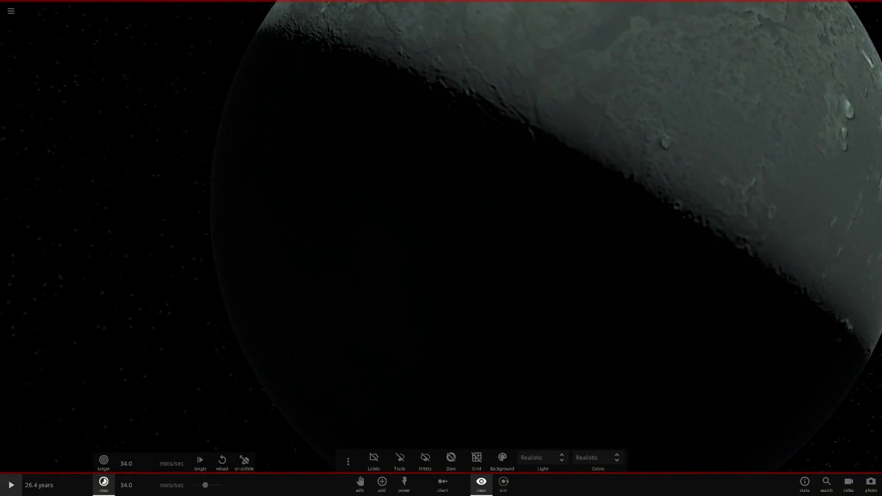
- Run the simulation briefly at 34.0 mins/sec, pause it, and view Mars and the fragments beside Deimos
click(11, 485)
click(11, 485)
drag(494, 278, 462, 269)
scroll(515, 330, down, 10)
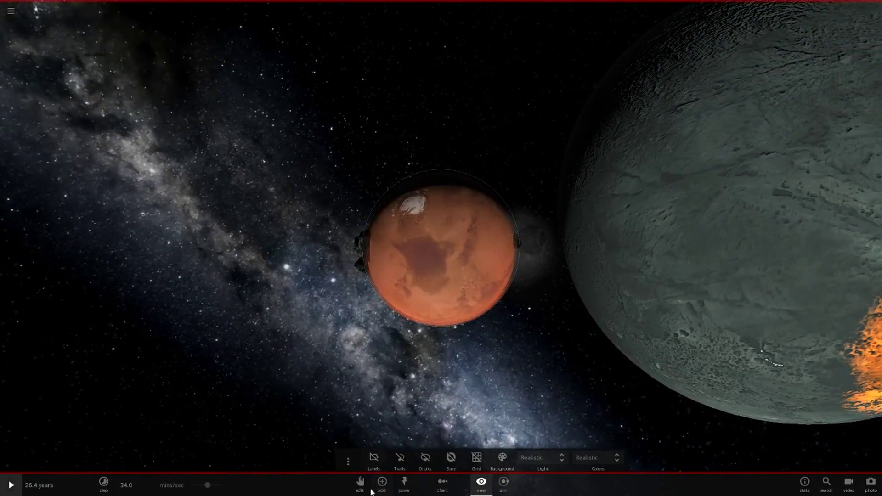
- Delete Mars and the fragments beside the enlarged Deimos
click(454, 225)
key(Delete)
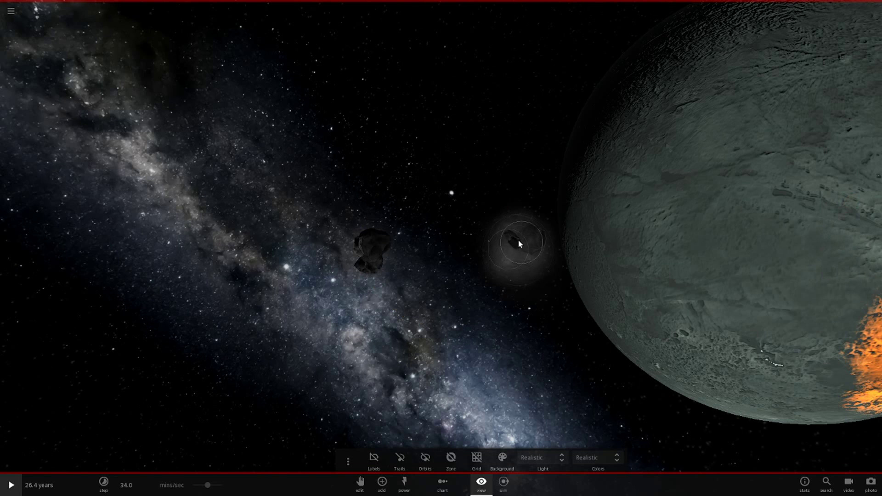
- Focus on the enlarged Deimos and add another Mars in a close orbit around it
click(374, 493)
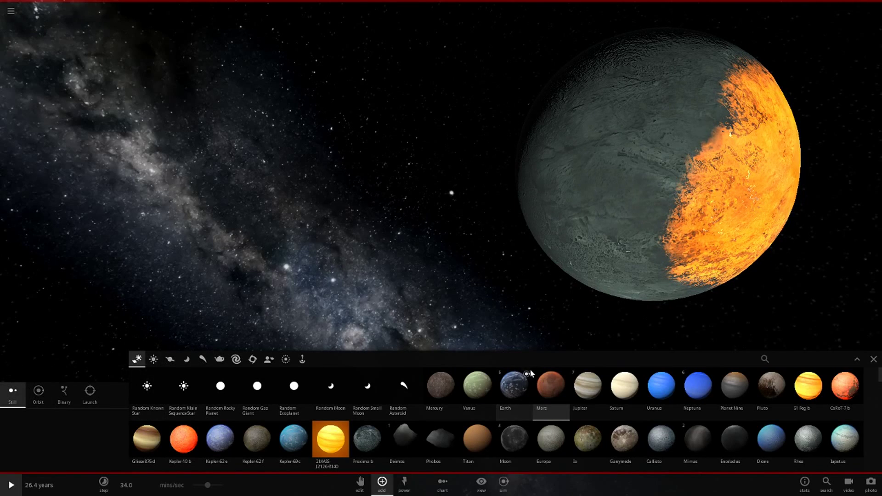
click(874, 356)
double_click(627, 247)
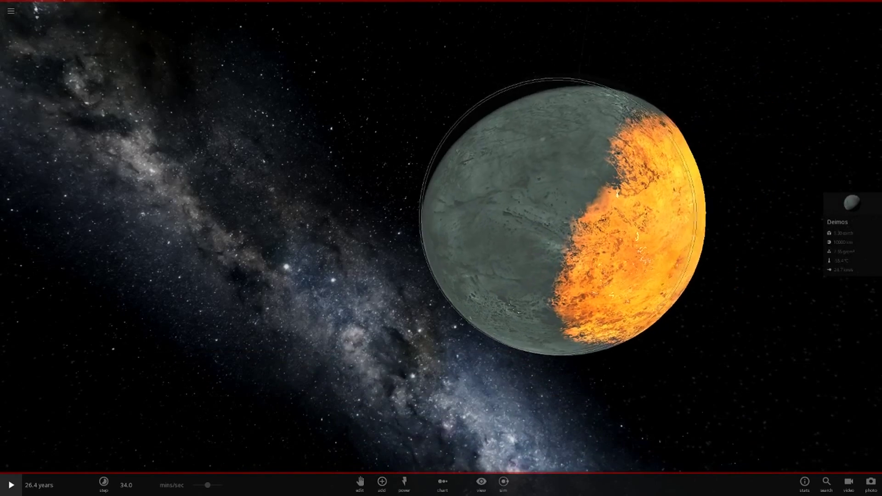
click(387, 487)
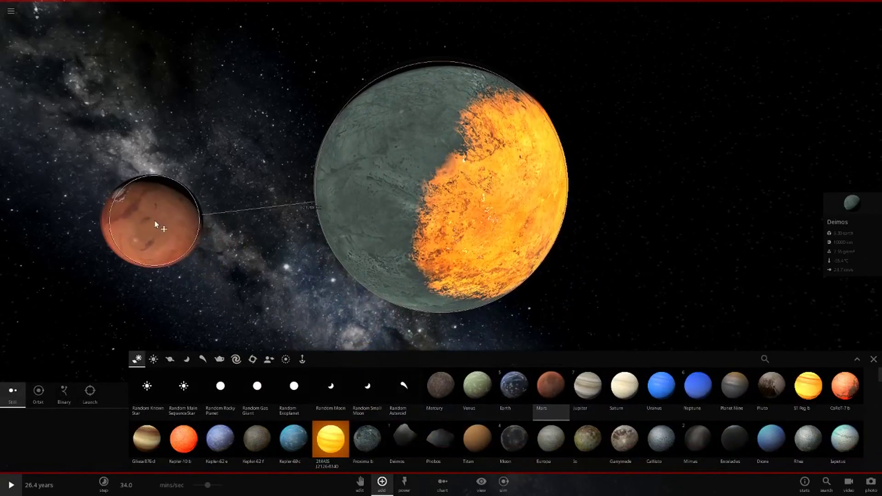
click(39, 394)
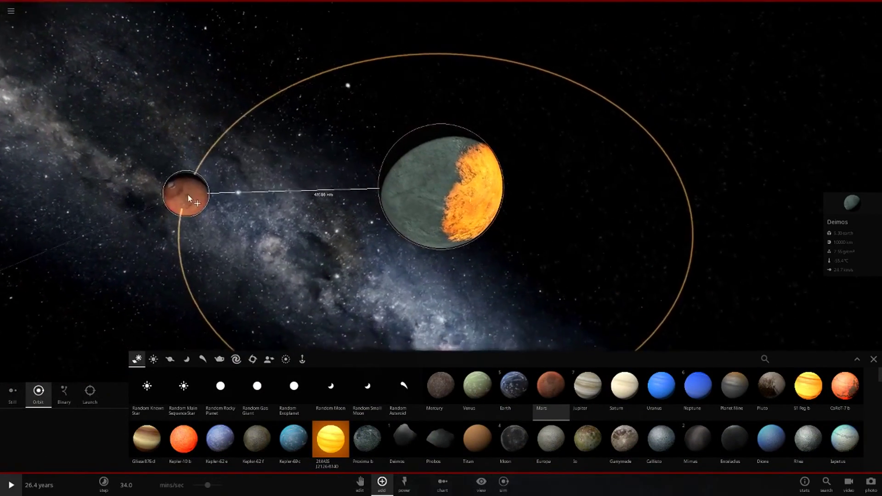
click(264, 195)
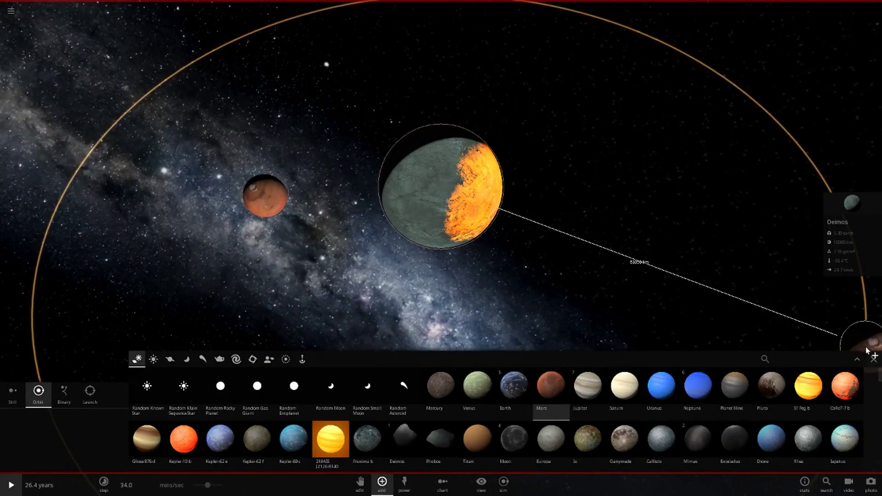
- Add moons to the new Mars through its object actions and turn on object labels
click(264, 245)
click(834, 219)
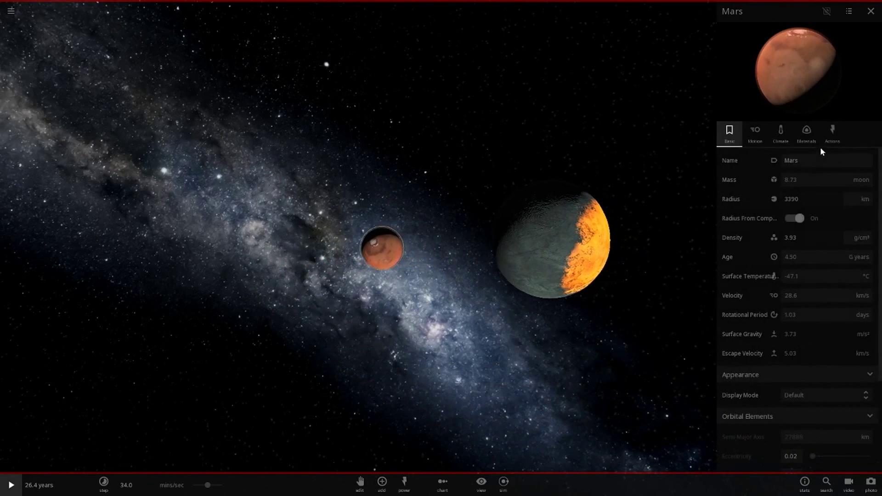
click(829, 137)
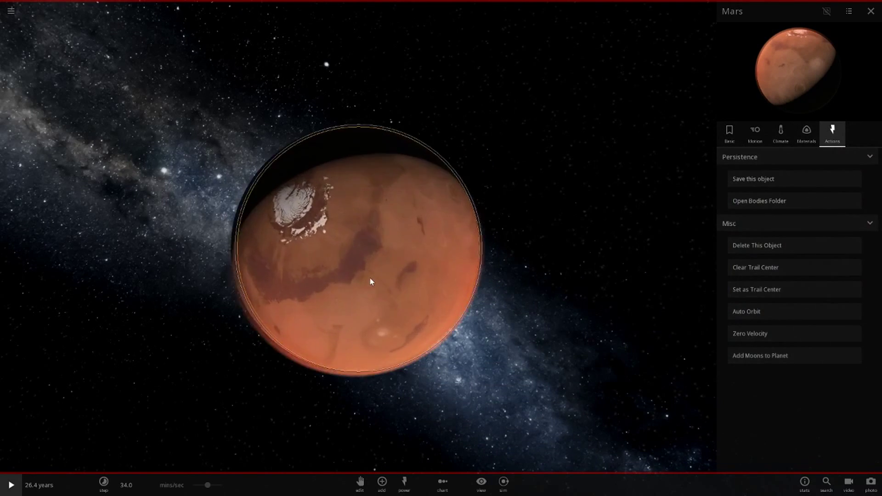
click(481, 482)
click(373, 459)
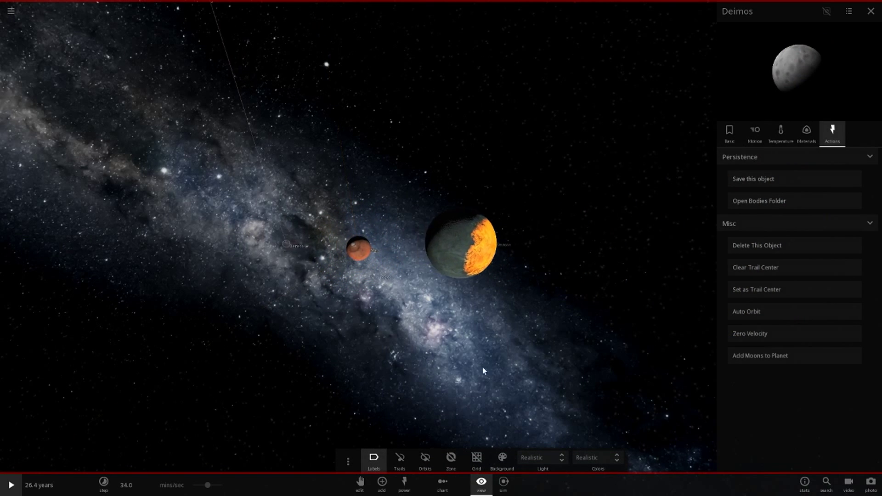
- Examine the new Mars and the small moon near it from a wider view
double_click(360, 253)
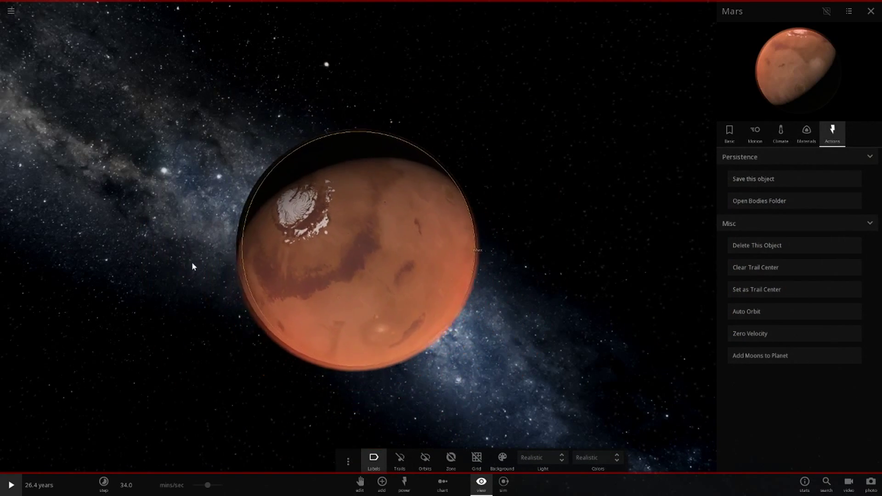
scroll(96, 240, down, 4)
drag(151, 243, 303, 327)
double_click(215, 373)
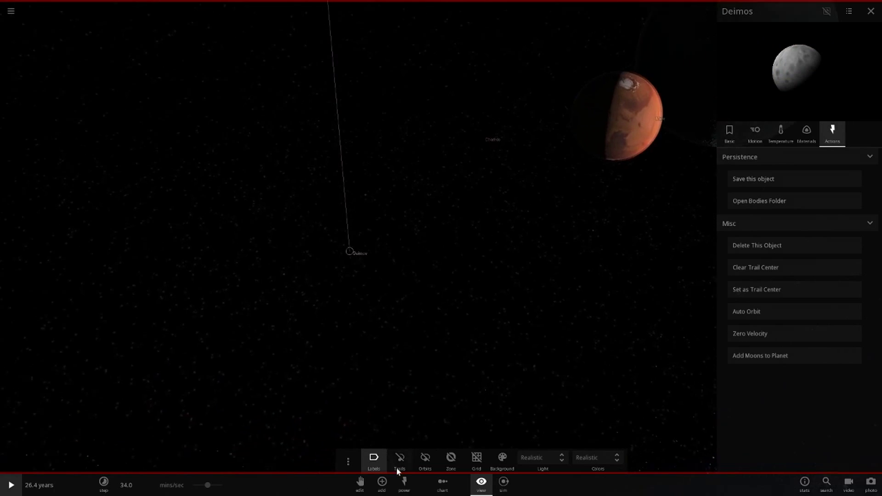
- Review the motion, axis and orbital element properties of the small Deimos
click(756, 137)
scroll(789, 346, down, 6)
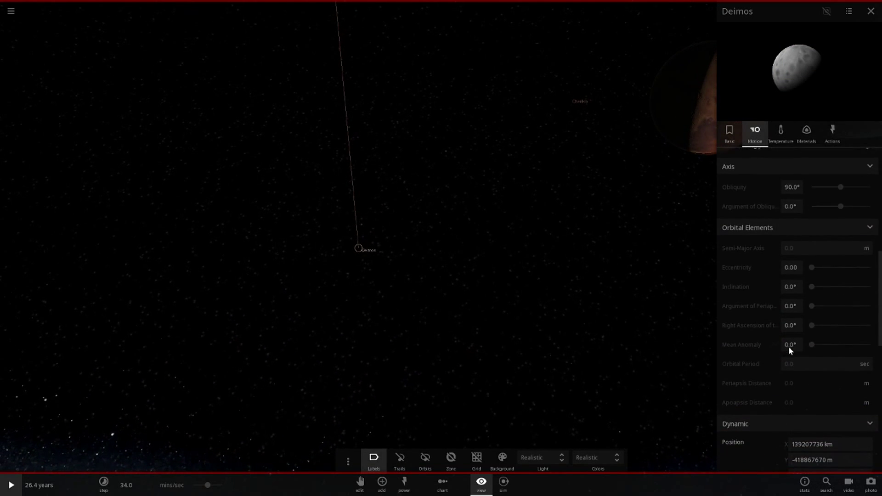
scroll(799, 363, up, 3)
scroll(800, 365, up, 5)
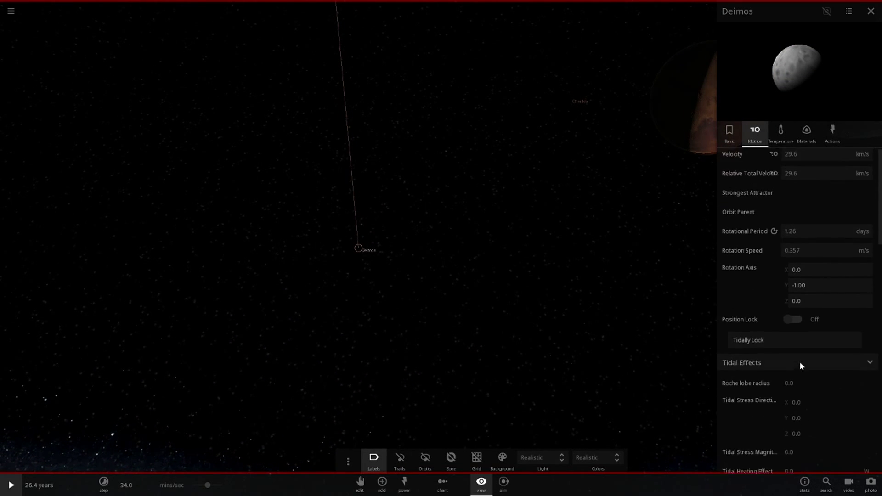
click(381, 481)
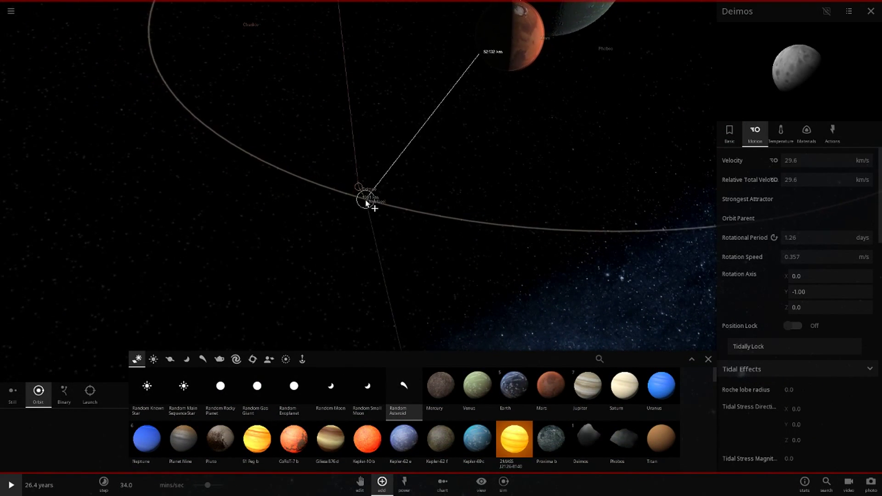
click(710, 360)
click(502, 162)
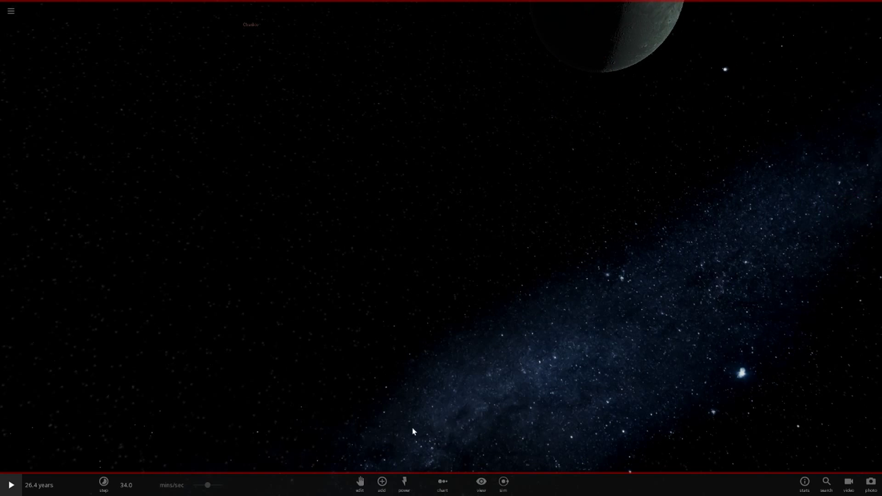
- Focus on the enlarged Deimos and add a Mars orbiting it at a distance of about 50,000 km
right_drag(624, 31, 681, 186)
double_click(611, 233)
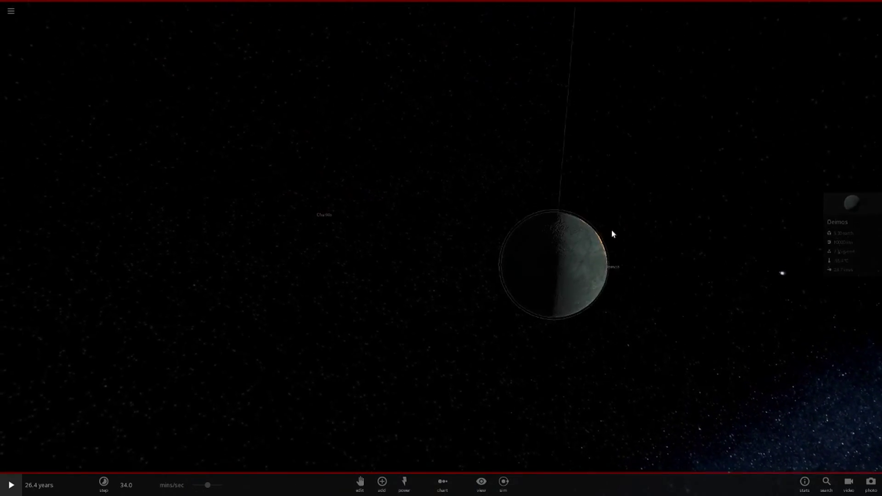
click(381, 482)
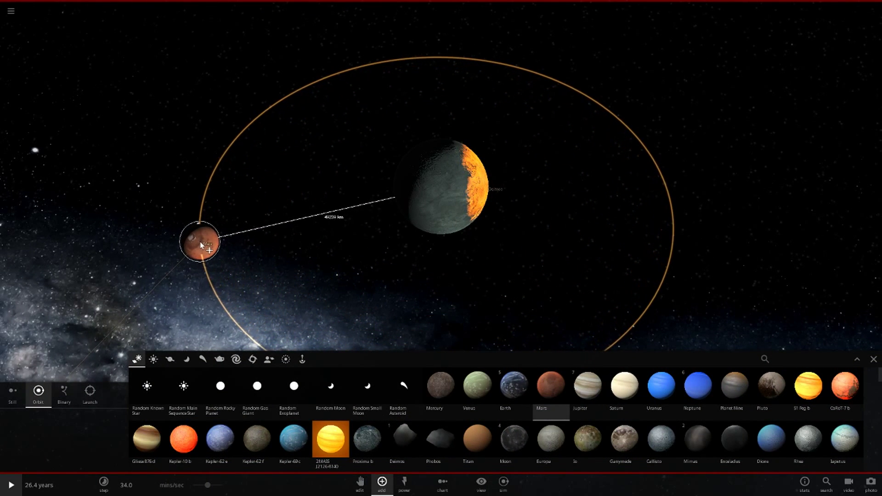
click(195, 243)
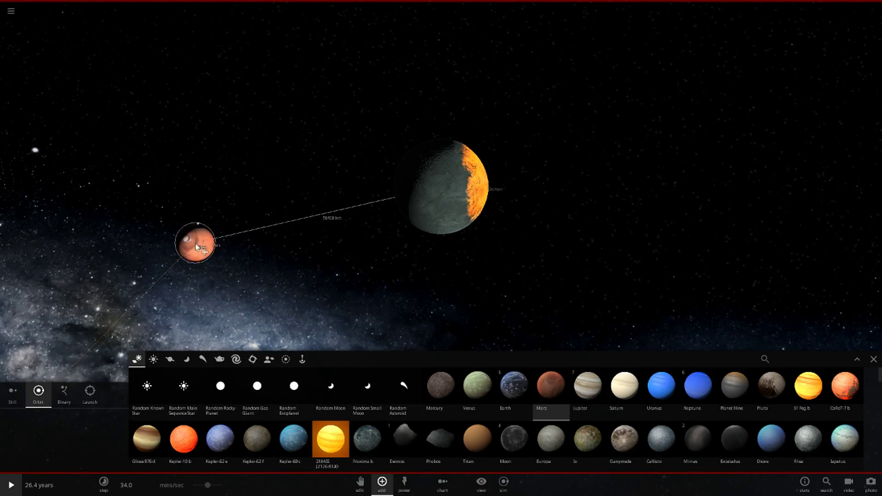
click(864, 359)
click(869, 307)
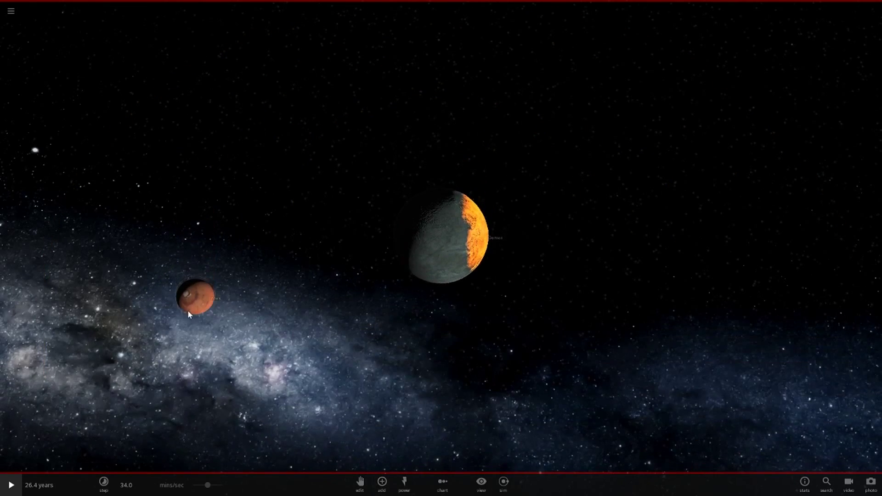
- Focus on the new Mars and examine its surface up close from several sides
double_click(189, 312)
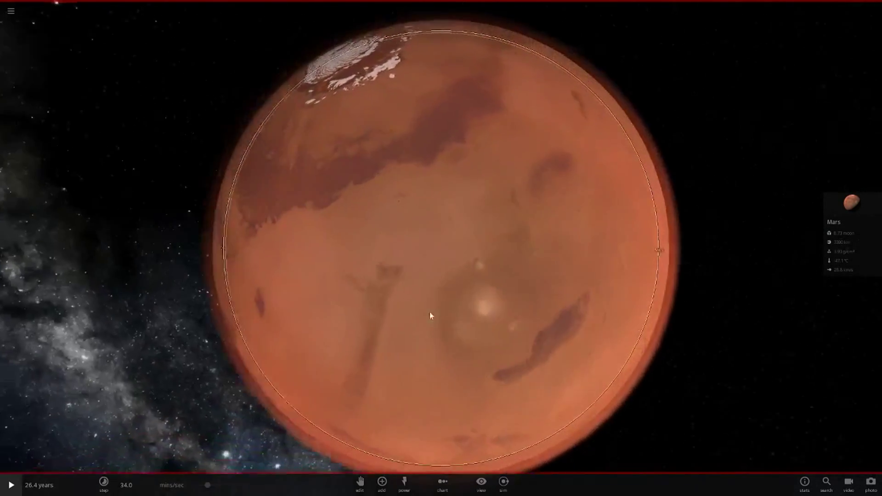
scroll(429, 312, up, 3)
mouse_move(429, 312)
mouse_down()
mouse_move(399, 311)
mouse_move(426, 304)
mouse_up()
scroll(436, 302, up, 6)
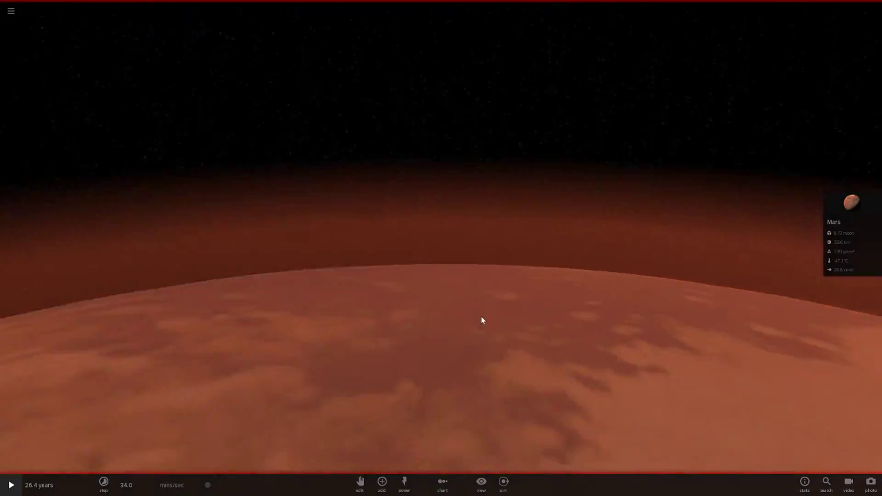
scroll(481, 319, up, 3)
drag(367, 277, 332, 380)
scroll(523, 379, down, 5)
scroll(331, 380, up, 2)
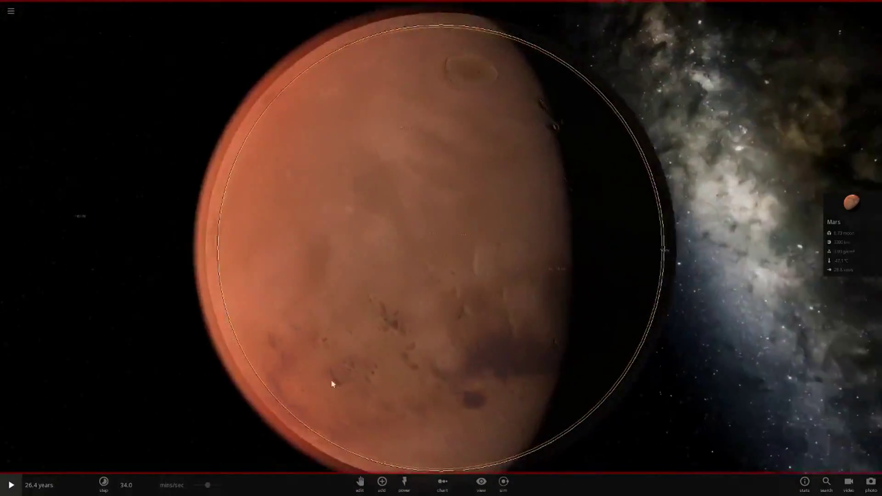
- Look at the enlarged Deimos from the surface of Mars, and compare both bodies from farther away
scroll(477, 286, up, 10)
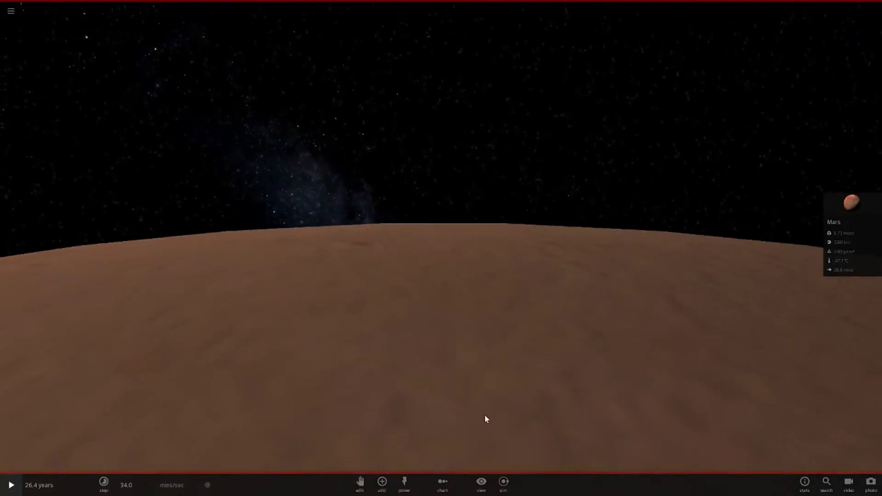
drag(501, 400, 523, 329)
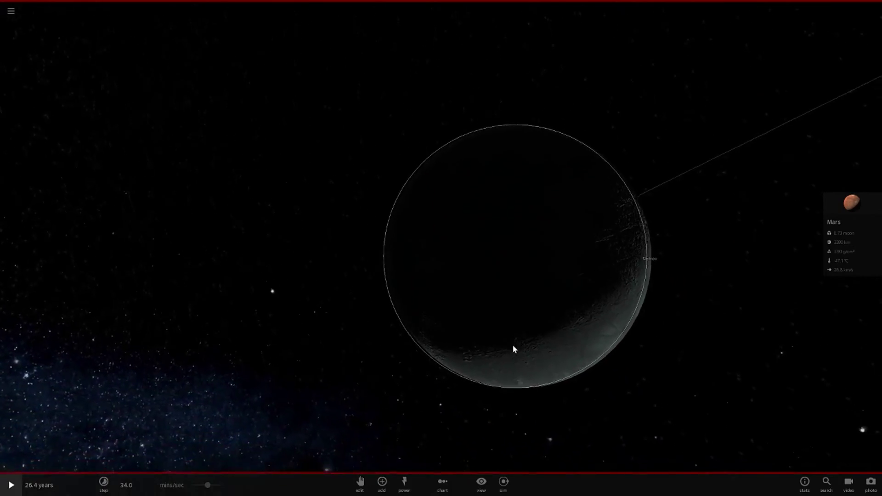
scroll(501, 351, down, 10)
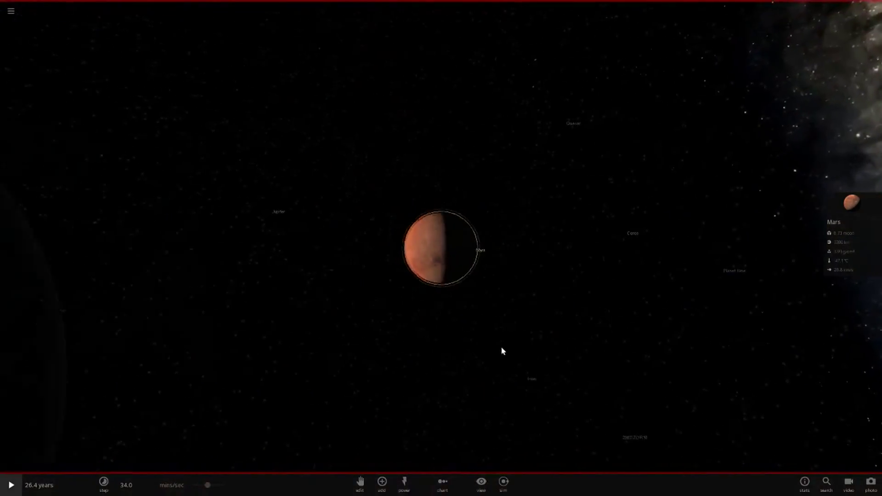
drag(502, 352, 581, 373)
scroll(580, 373, up, 5)
scroll(591, 391, down, 1)
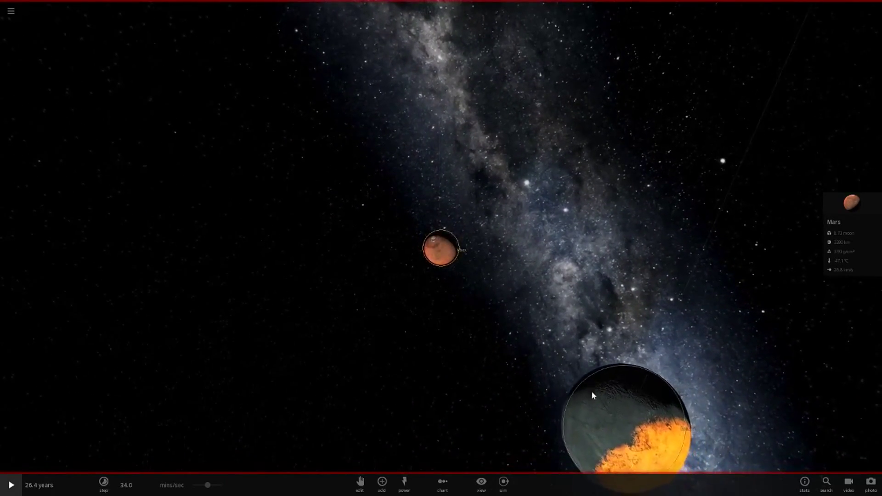
- Open the enlarged Deimos's properties and set its radius to 20000 km
double_click(593, 393)
click(825, 225)
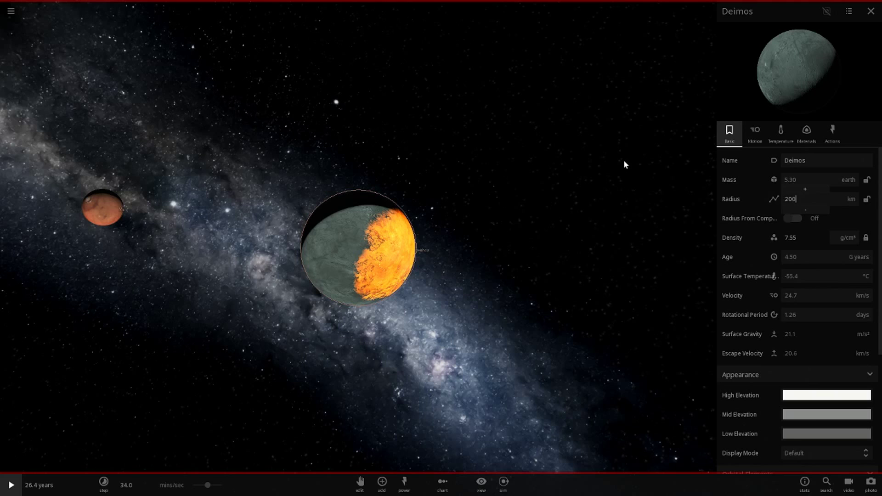
key(Return)
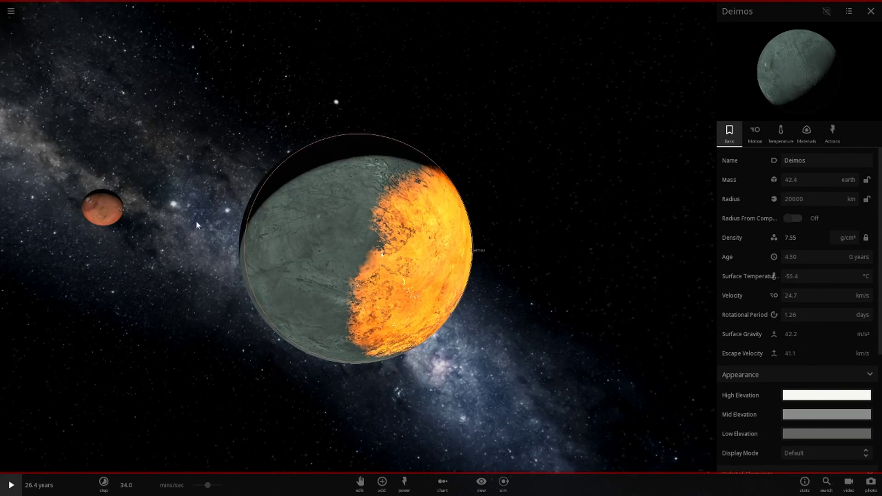
- Focus on Mars and view the sky and Deimos from just above its surface
double_click(114, 210)
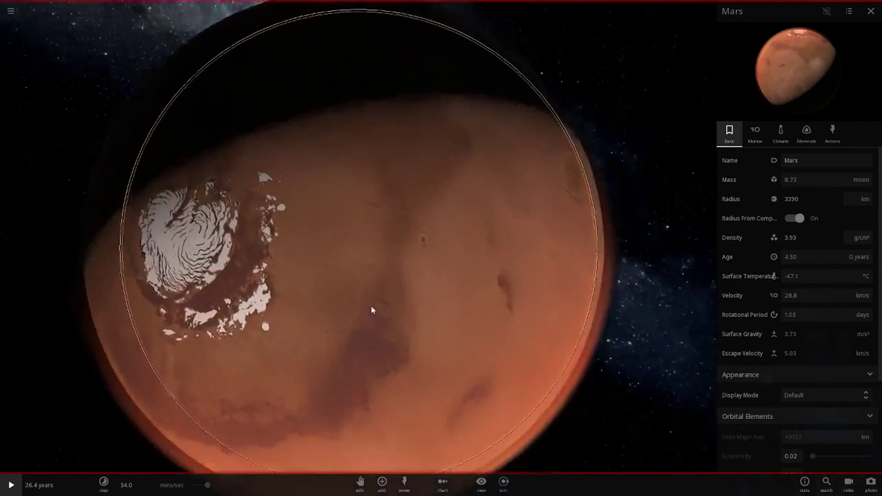
scroll(360, 255, up, 10)
right_drag(349, 263, 542, 266)
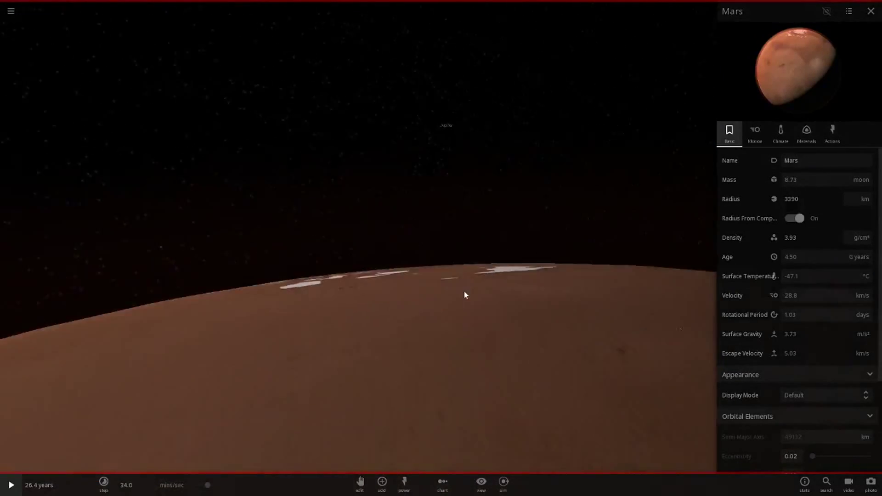
drag(564, 282, 442, 186)
- Select the enlarged Deimos and set its radius to 40000 km
click(442, 186)
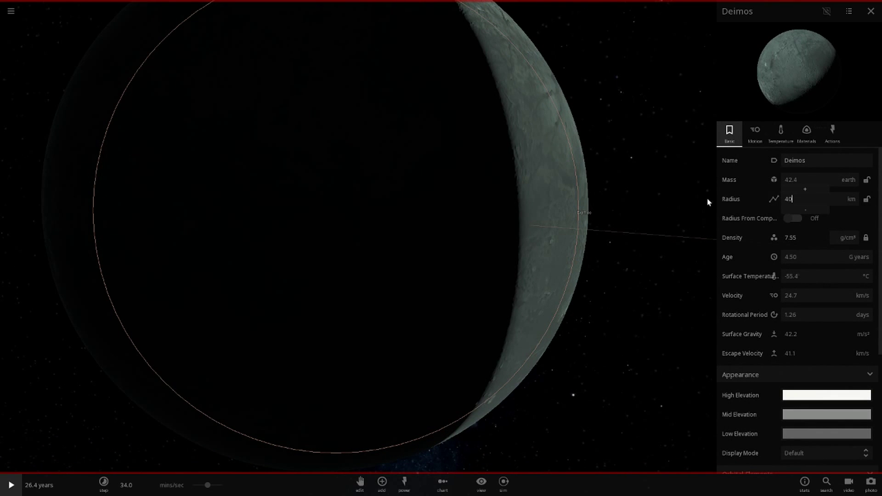
key(Return)
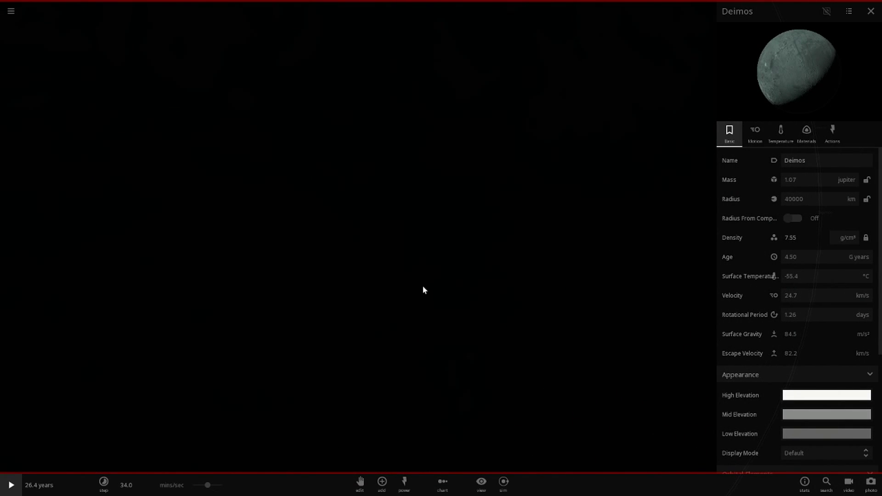
drag(528, 267, 549, 315)
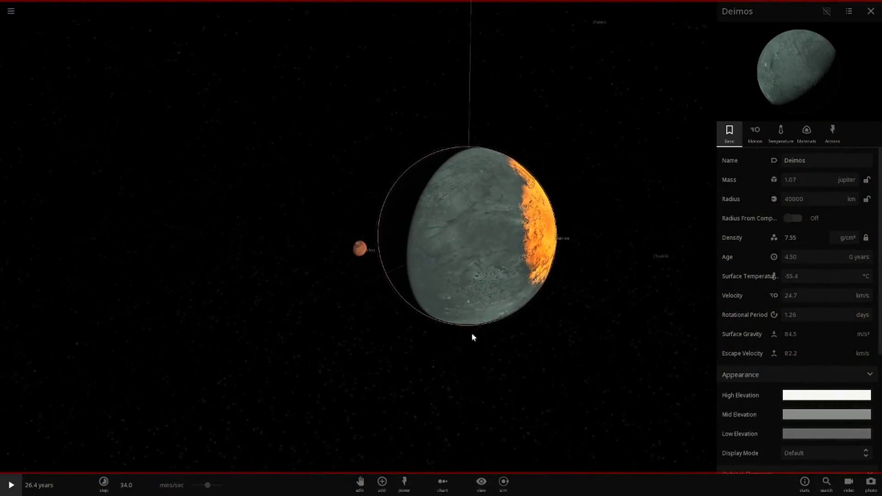
- Run the simulation at about 27 seconds per second and increase Deimos's radius beyond 45000 km so it reaches Mars
mouse_move(118, 479)
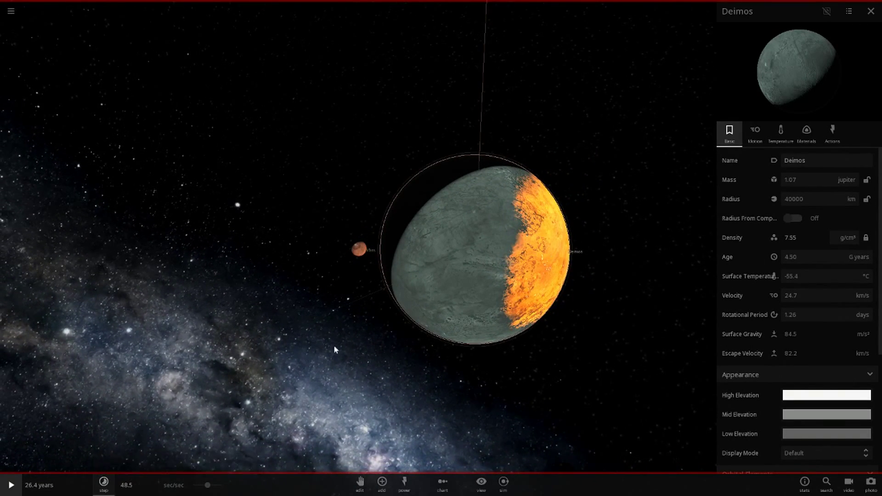
mouse_move(140, 493)
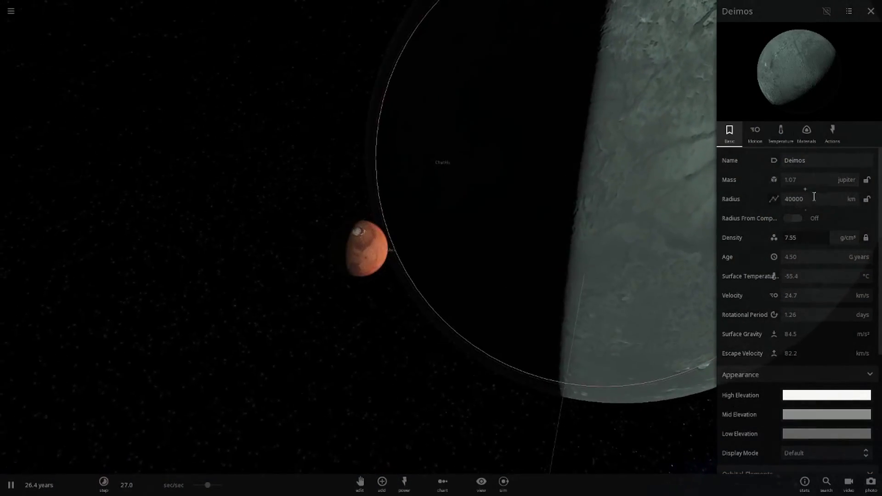
click(816, 193)
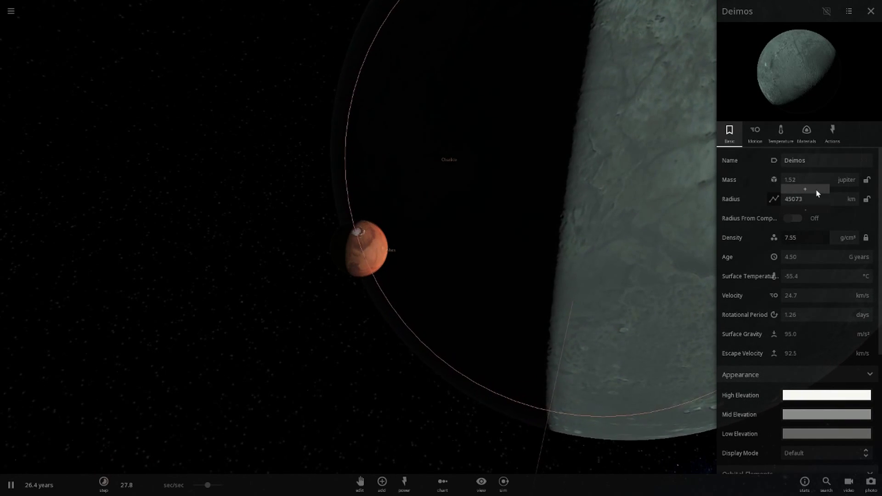
drag(407, 330, 171, 371)
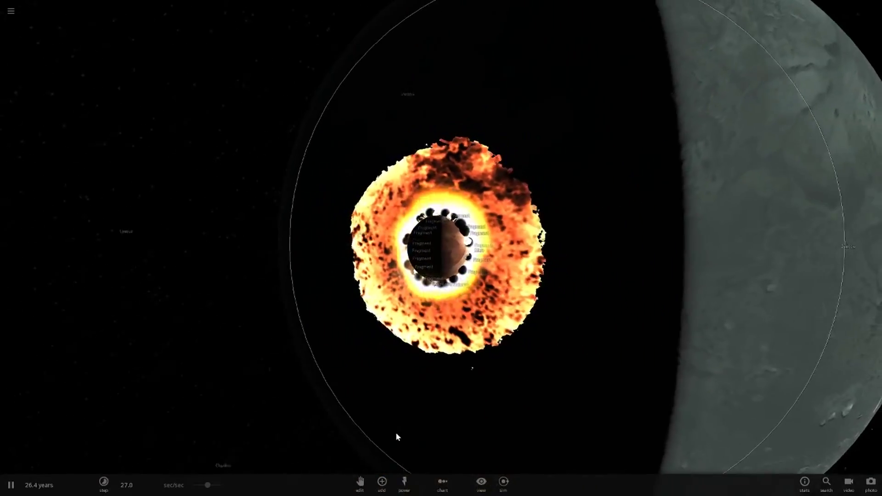
- Speed the simulation up to about 1.6 minutes per second and examine the impact site and far side of Deimos
click(103, 483)
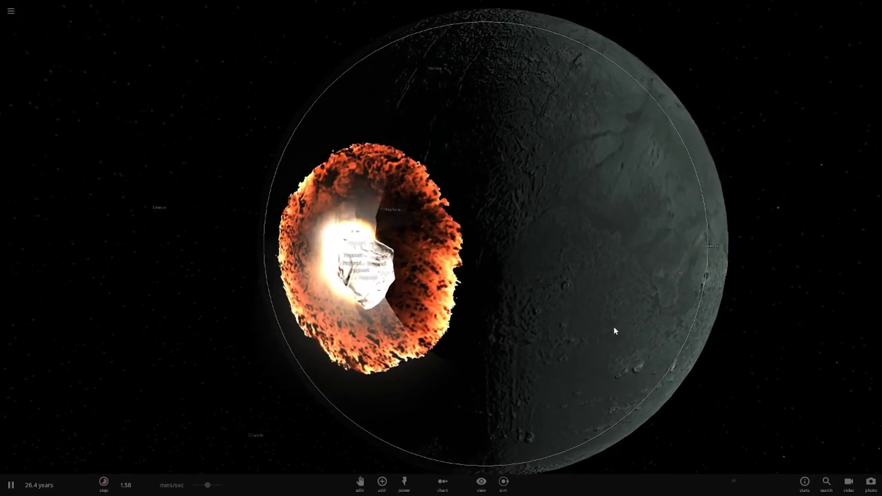
double_click(614, 328)
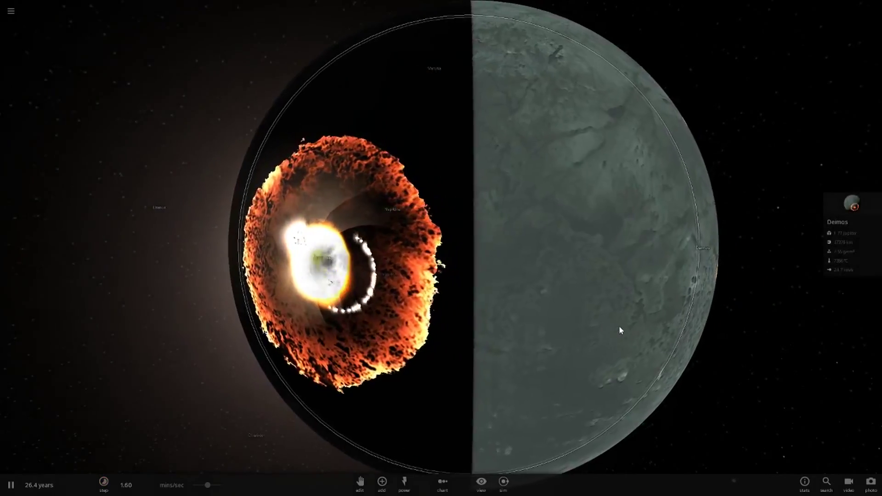
scroll(618, 330, down, 4)
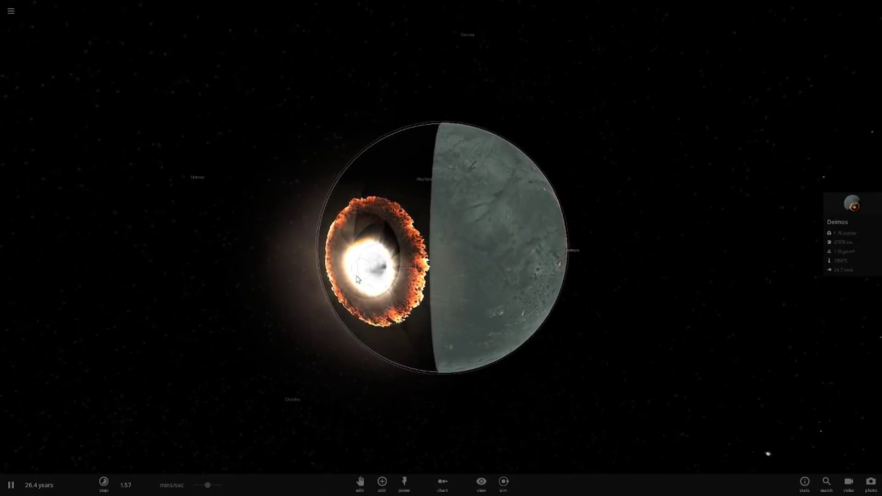
right_drag(518, 295, 465, 307)
scroll(577, 323, up, 5)
right_drag(576, 324, 528, 362)
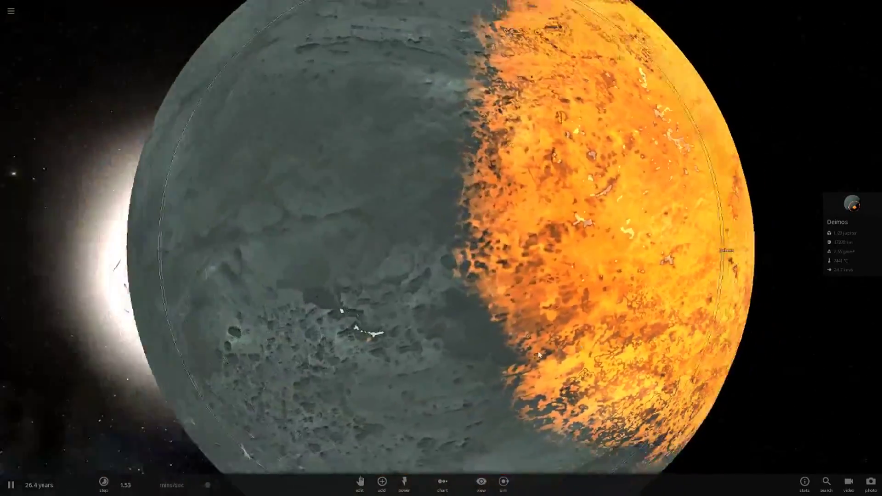
- Focus on one of the collision fragments and examine the impact up close
scroll(539, 355, down, 8)
right_drag(539, 354, 637, 359)
double_click(445, 275)
scroll(545, 351, up, 5)
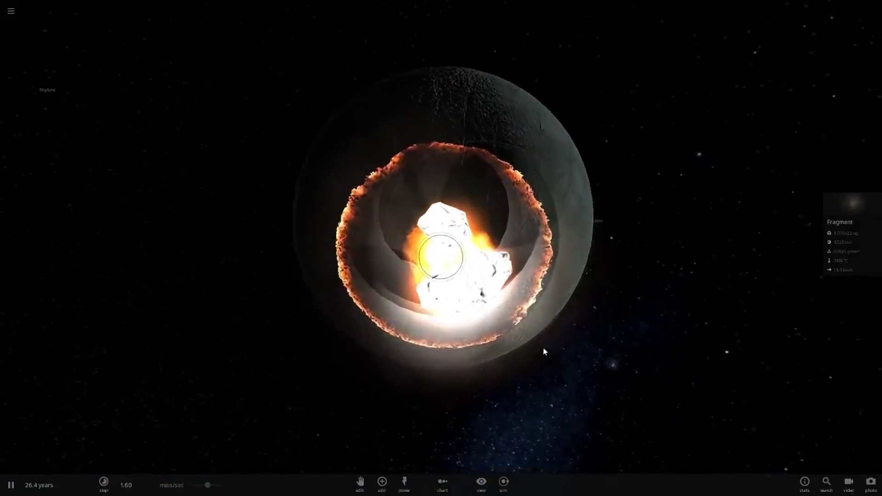
right_drag(545, 351, 427, 318)
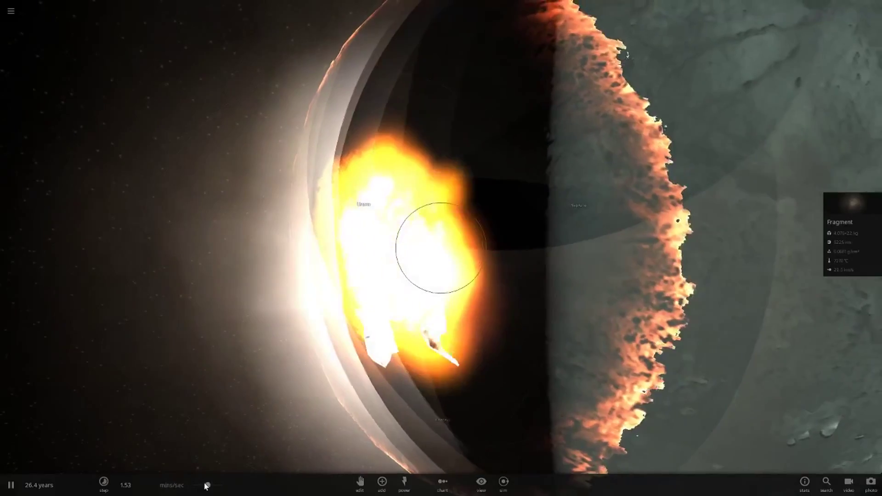
- Raise the simulation speed to about 15 minutes per second, then open Deimos's properties and inspect its surface from all sides
click(104, 481)
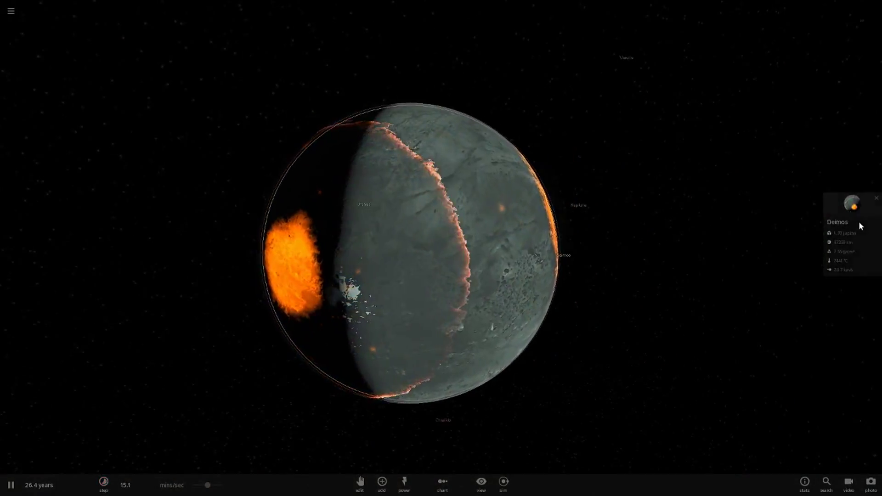
click(859, 222)
right_drag(525, 349, 371, 313)
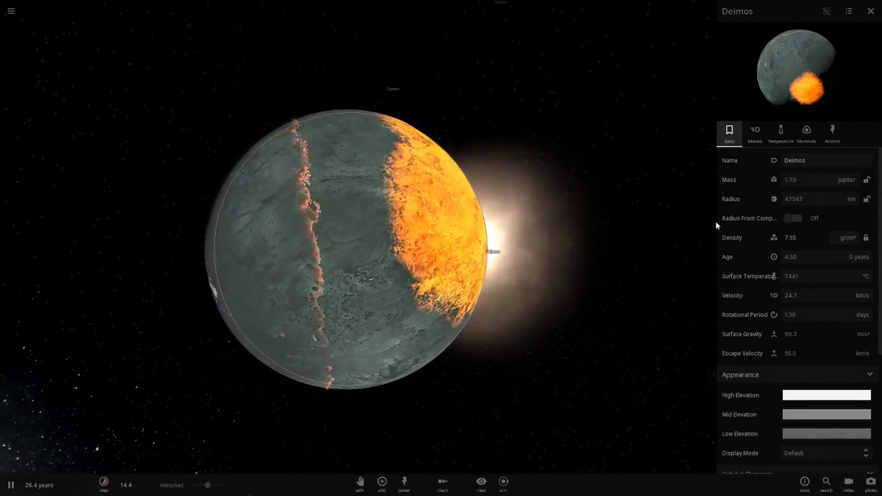
scroll(430, 379, up, 1)
scroll(430, 379, up, 2)
right_drag(430, 380, 686, 348)
scroll(686, 348, down, 5)
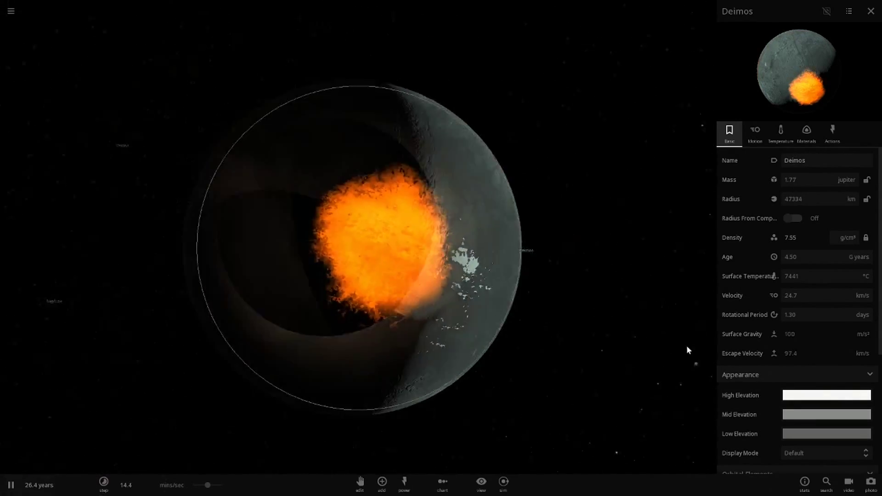
- Line the bodies up in the 1D Radius chart to compare the molten Deimos with the planets, and return to the simulation
click(436, 484)
click(56, 338)
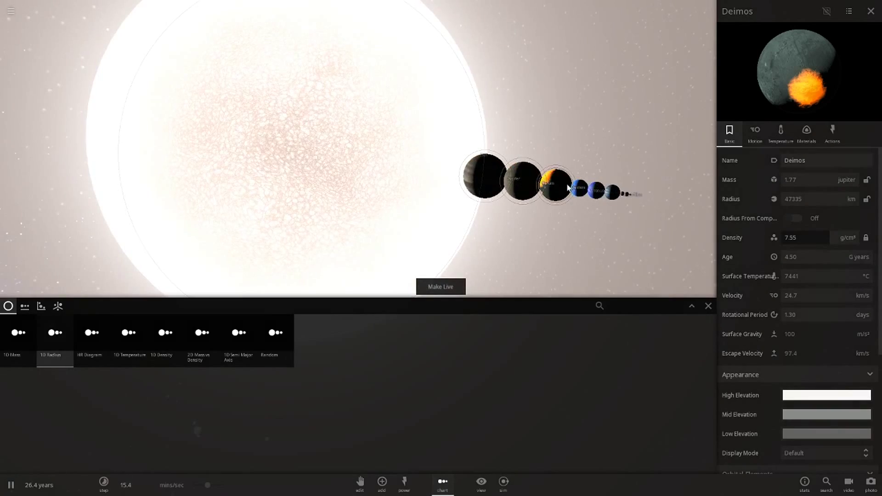
double_click(567, 187)
scroll(448, 209, up, 8)
scroll(395, 164, down, 2)
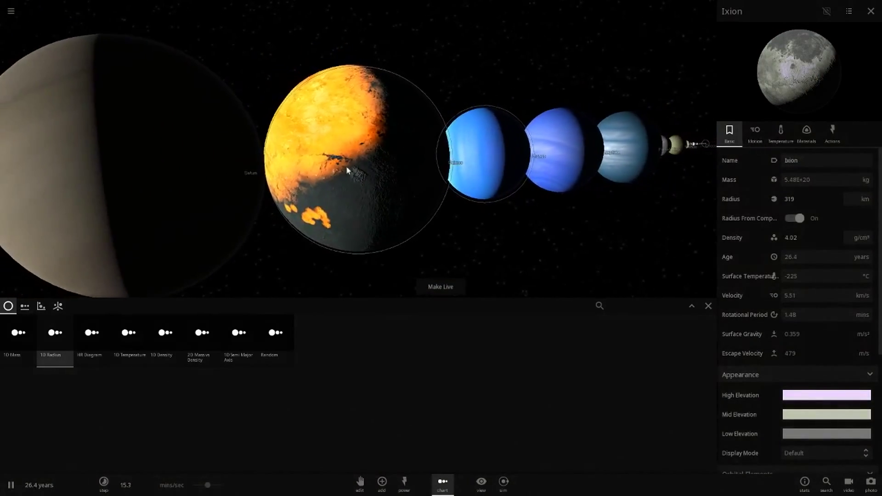
drag(347, 171, 315, 196)
scroll(442, 210, down, 5)
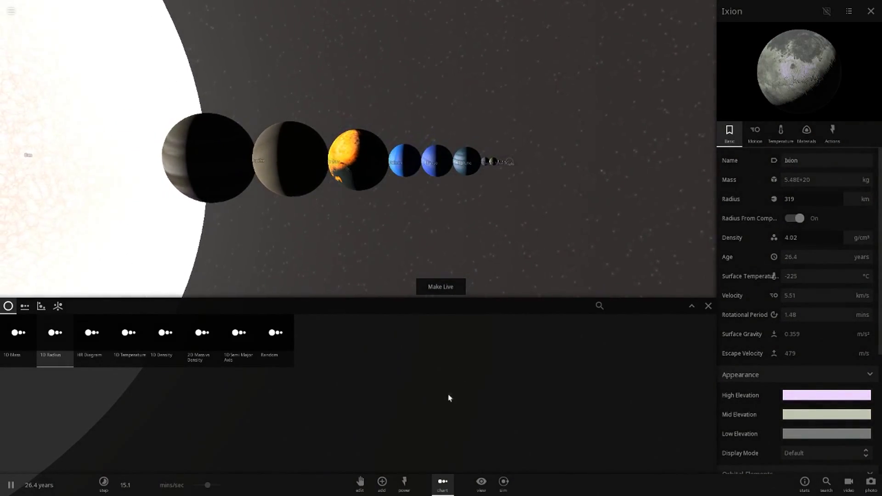
click(441, 484)
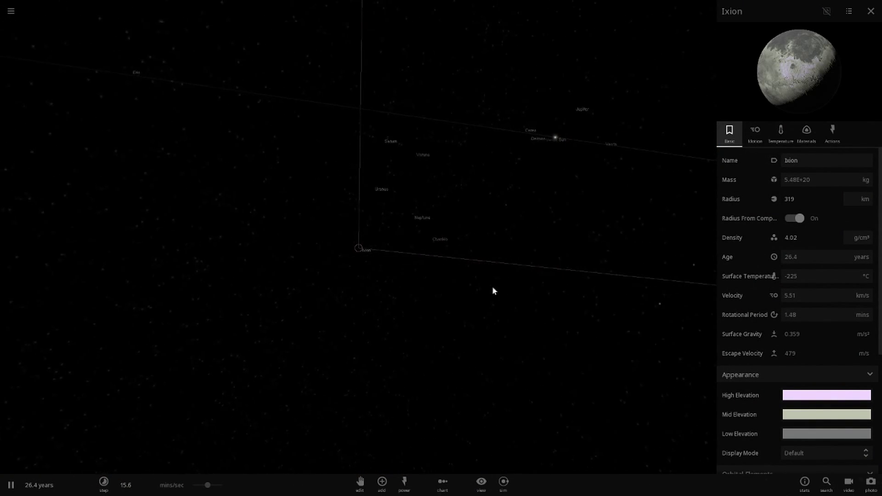
- Move the view back to the inner solar system around the Sun and focus on Deimos
click(528, 136)
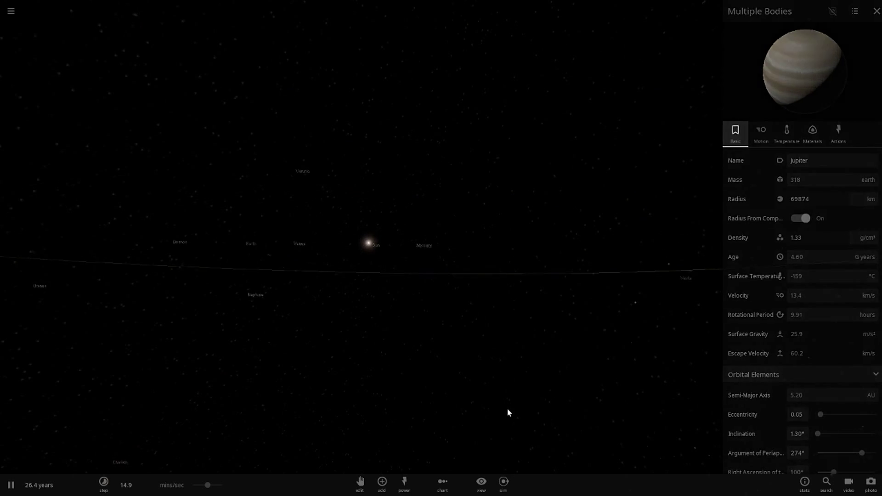
drag(507, 413, 343, 418)
scroll(343, 418, down, 4)
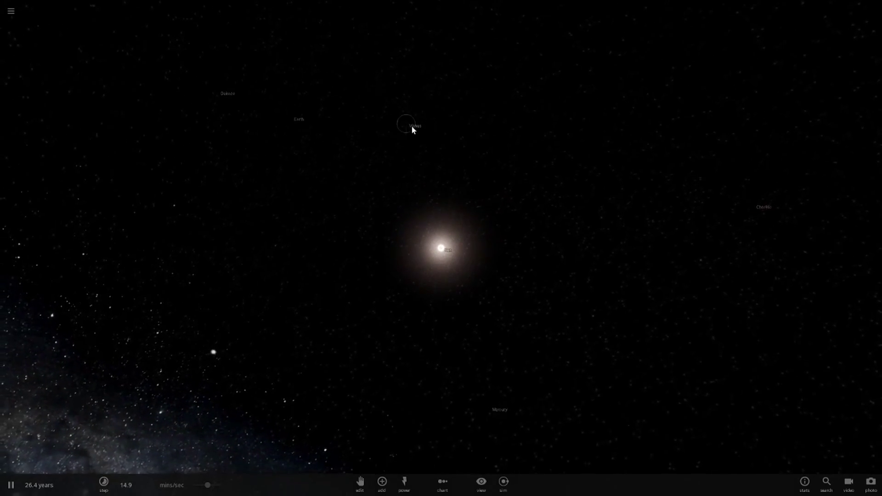
double_click(411, 127)
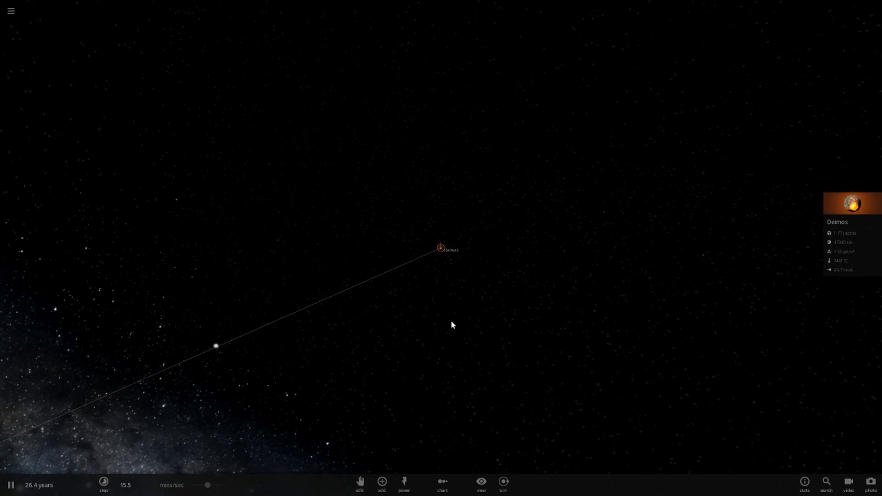
- Examine Deimos's glowing impact site and the blue patch beside it up close
scroll(450, 321, up, 10)
scroll(449, 321, down, 4)
drag(450, 321, 472, 305)
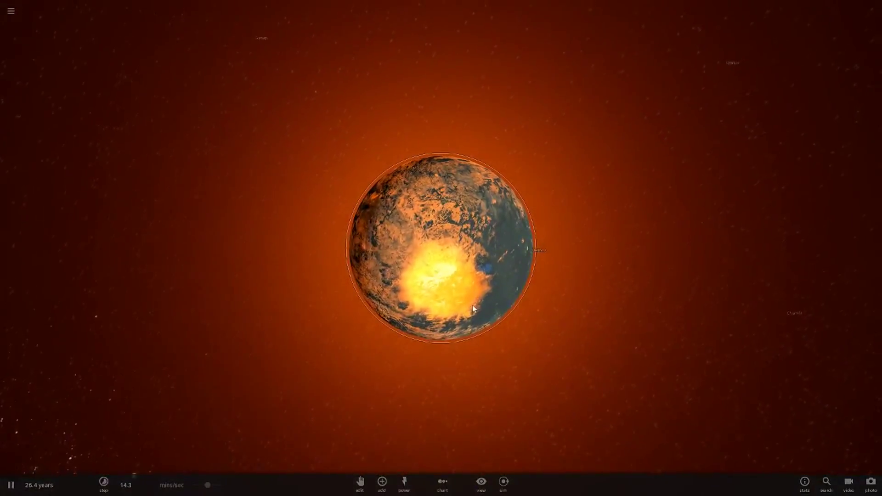
drag(460, 361, 373, 266)
scroll(370, 263, up, 8)
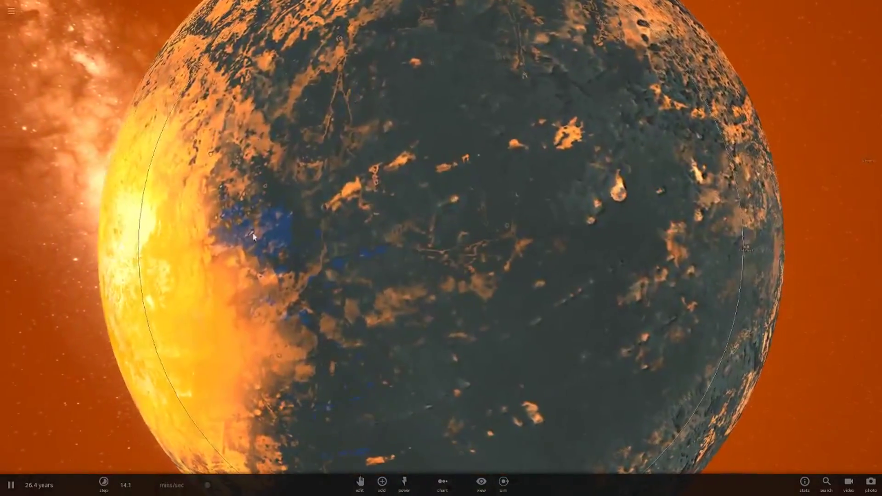
- Check Deimos's basic and temperature properties, close them, and view the glowing body from farther away
click(254, 235)
click(853, 244)
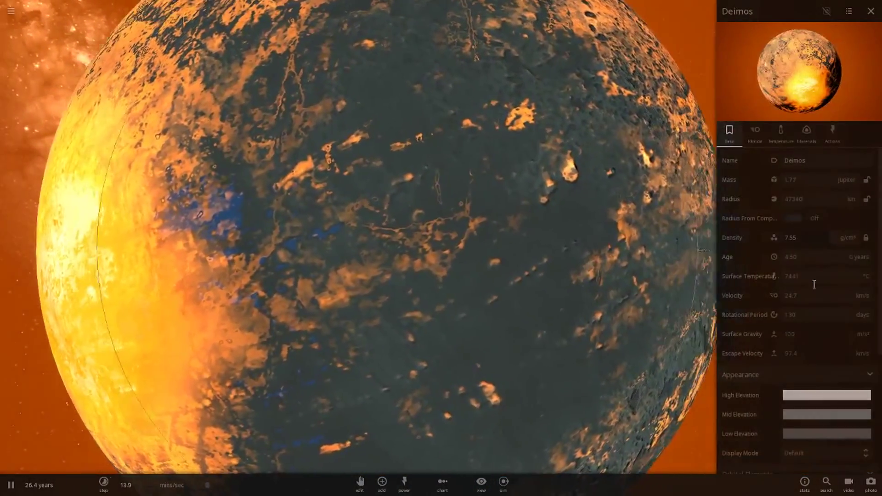
scroll(514, 285, down, 10)
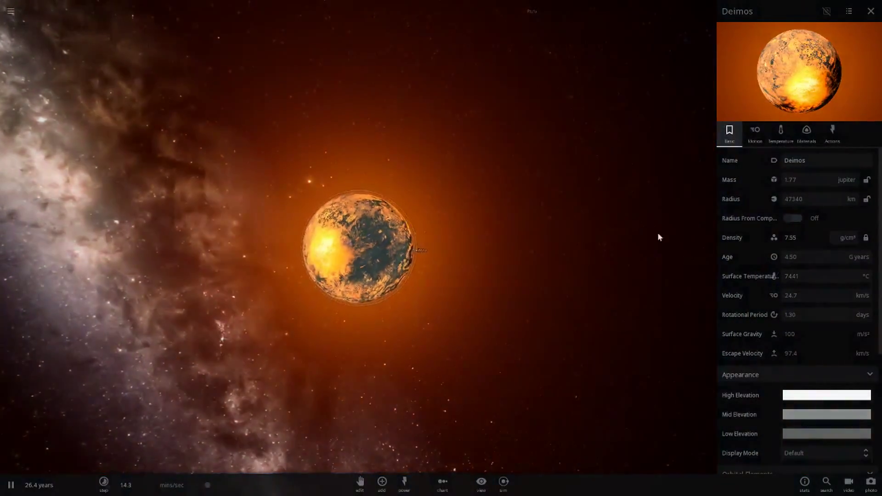
click(780, 135)
click(488, 382)
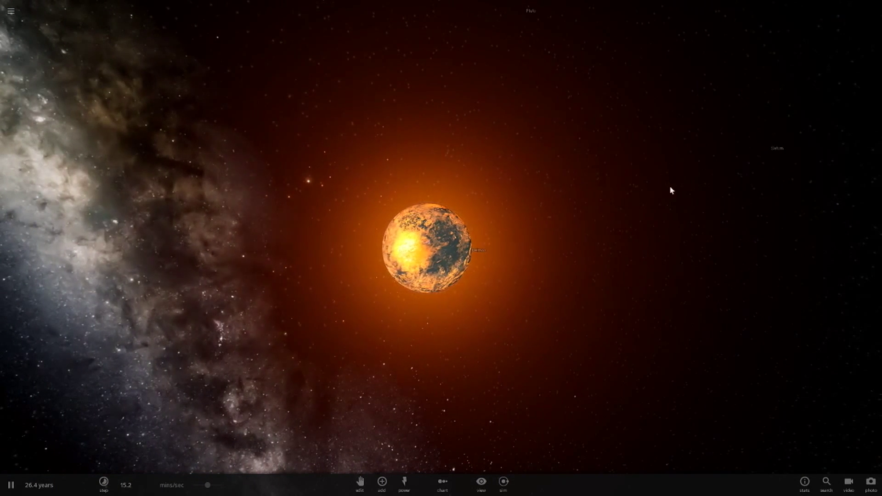
scroll(670, 189, down, 4)
drag(602, 324, 682, 329)
drag(507, 370, 475, 369)
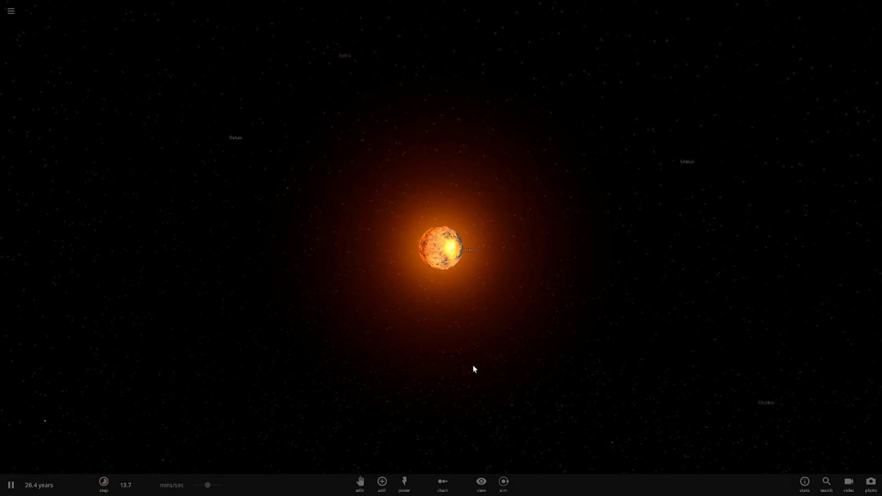